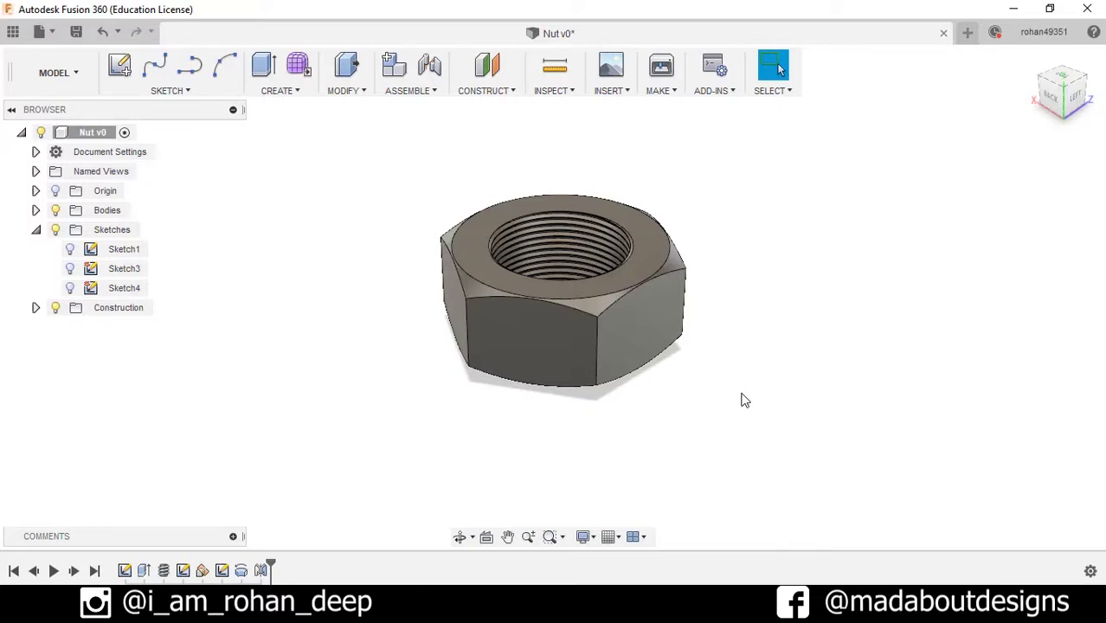
- Orbit the finished threaded hex nut to inspect it from another angle
{"action": "middle_click_drag", "start_coordinate": [746, 400], "coordinate": [795, 399], "text": "shift"}
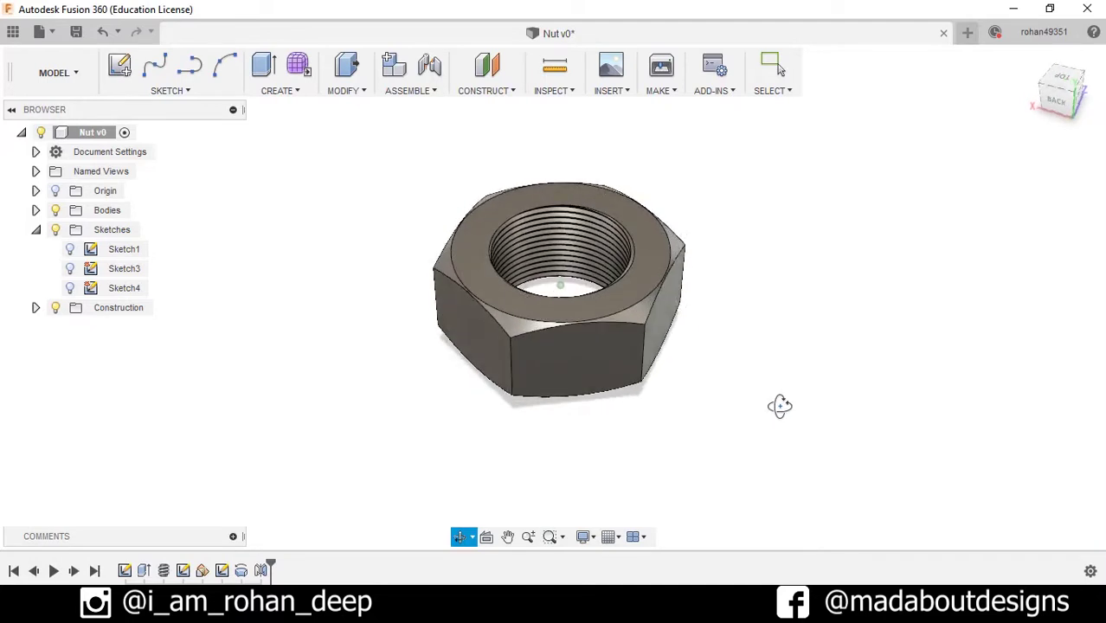
{"action": "key", "text": "Escape"}
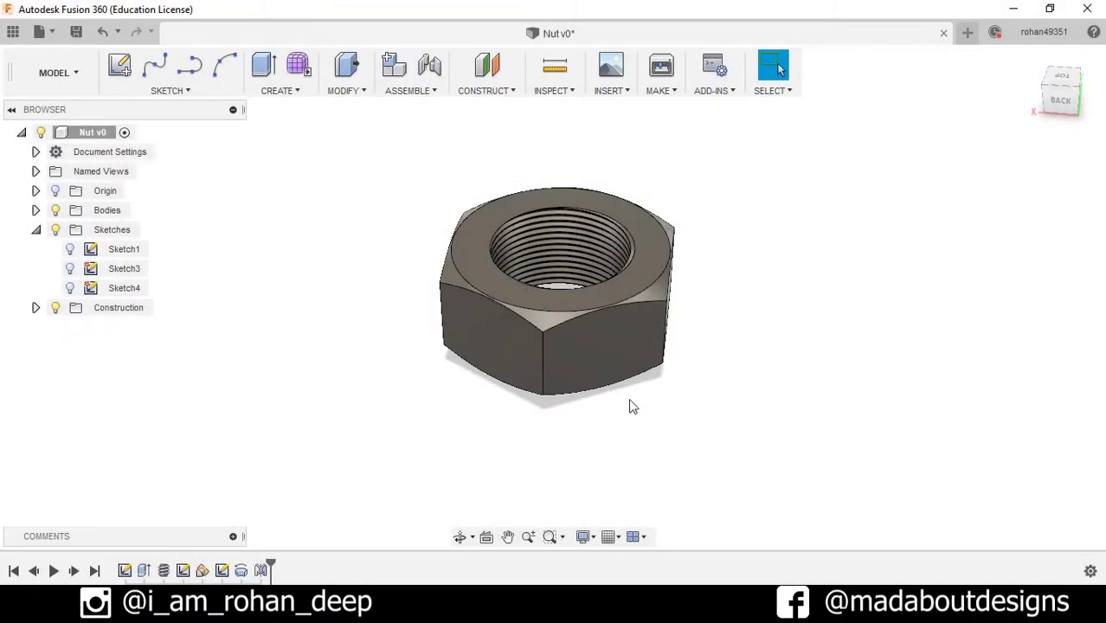
- Start a new blank design with a sketch on the XY plane
{"action": "left_click", "coordinate": [52, 31]}
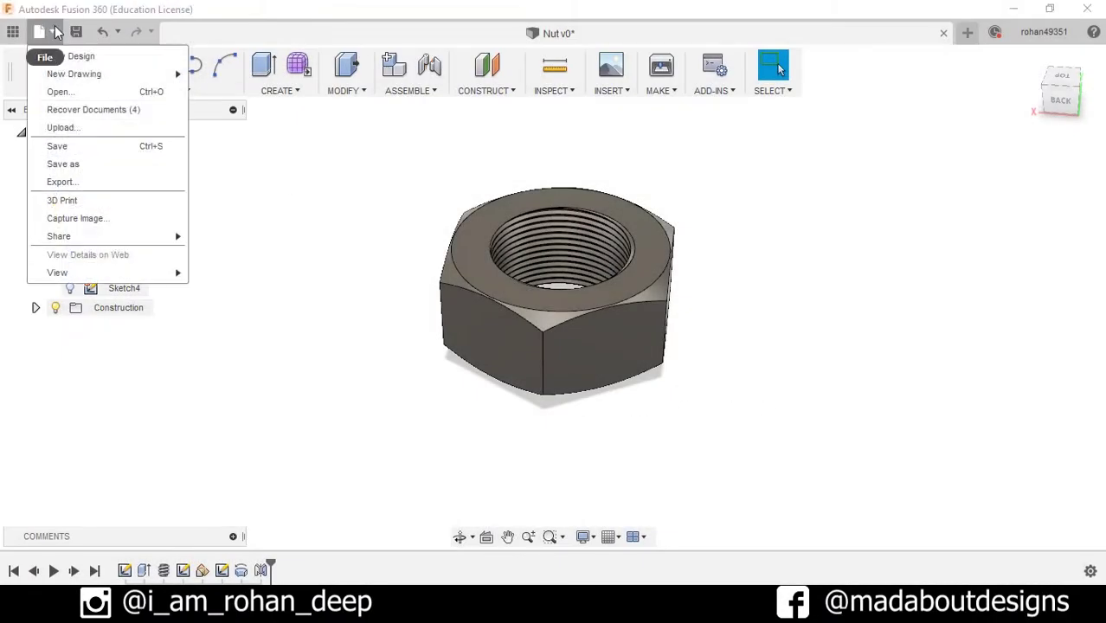
{"action": "left_click", "coordinate": [91, 55]}
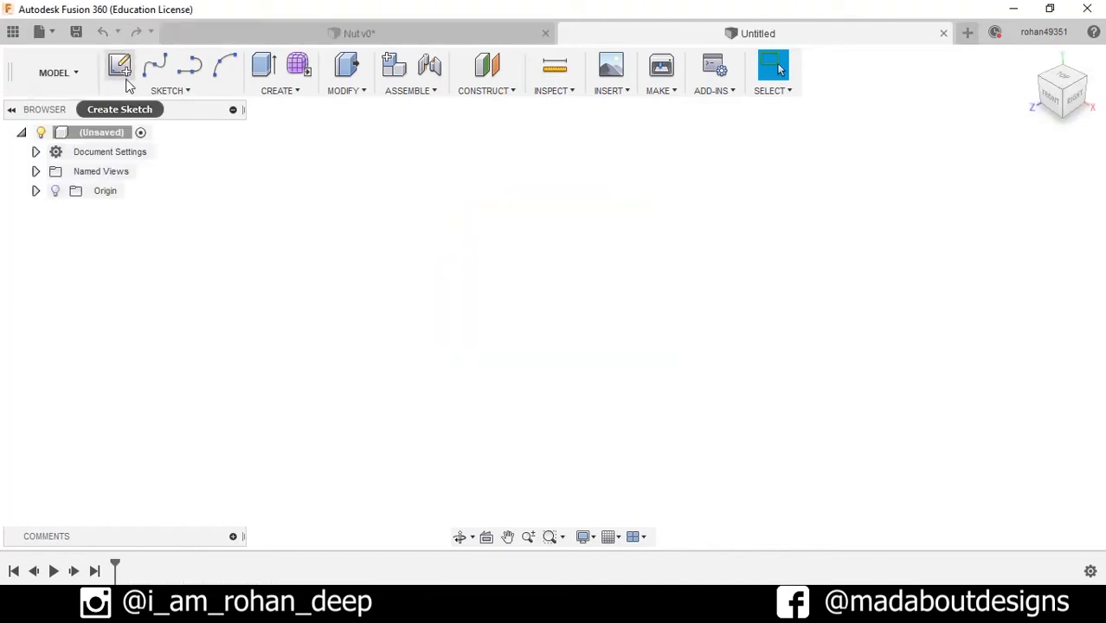
{"action": "left_click", "coordinate": [121, 68]}
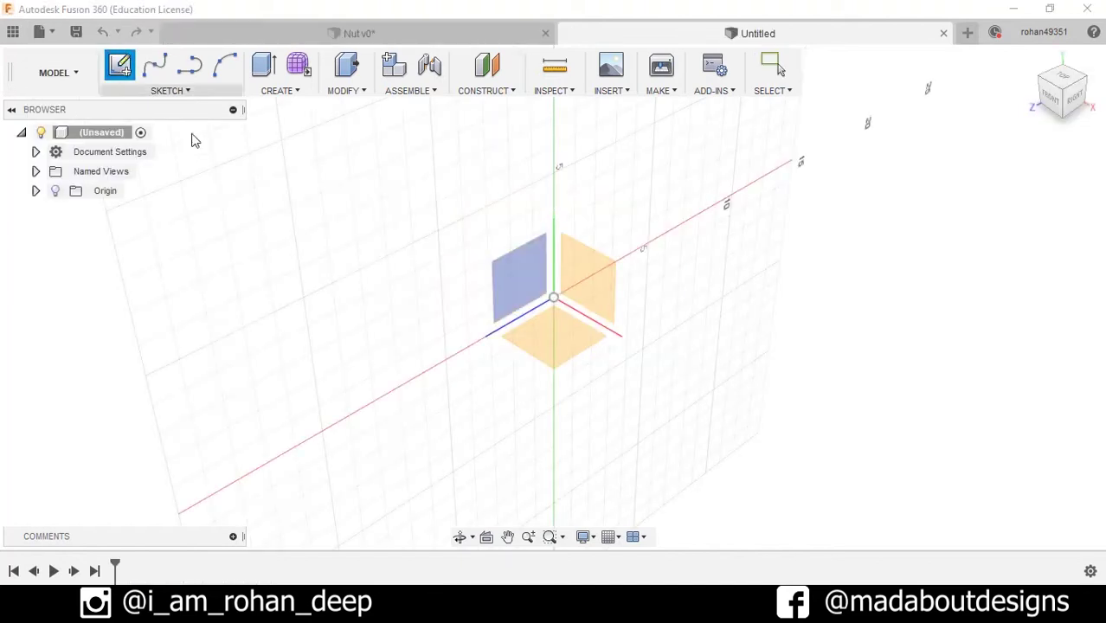
{"action": "left_click", "coordinate": [561, 352]}
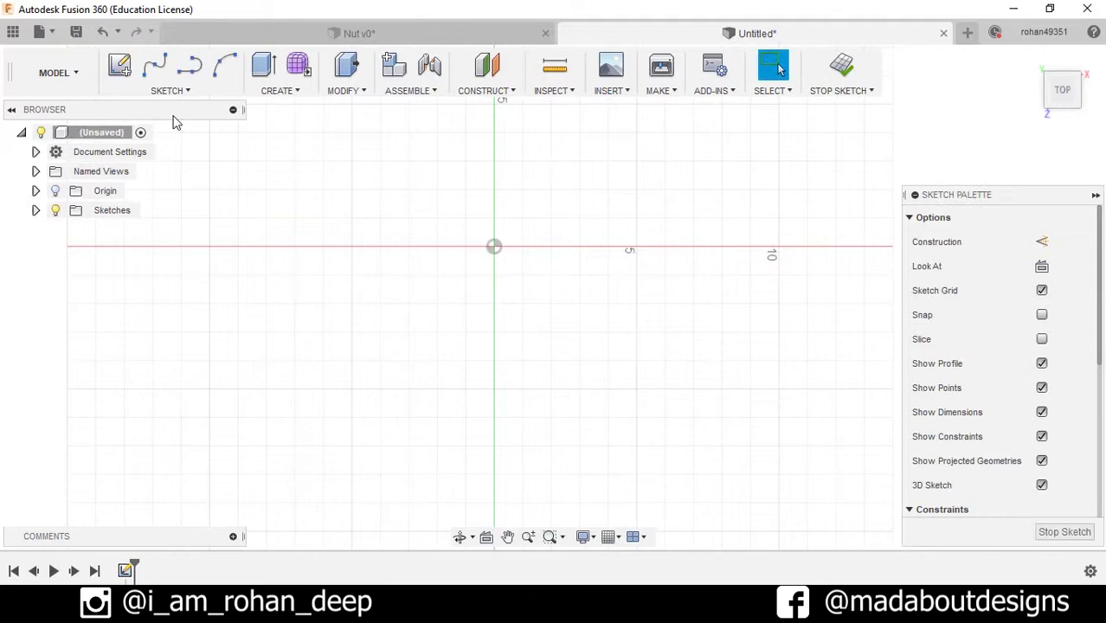
- Draw a six-sided circumscribed polygon of size 9 cm centred on the origin
{"action": "left_click", "coordinate": [162, 92]}
{"action": "mouse_move", "coordinate": [136, 201]}
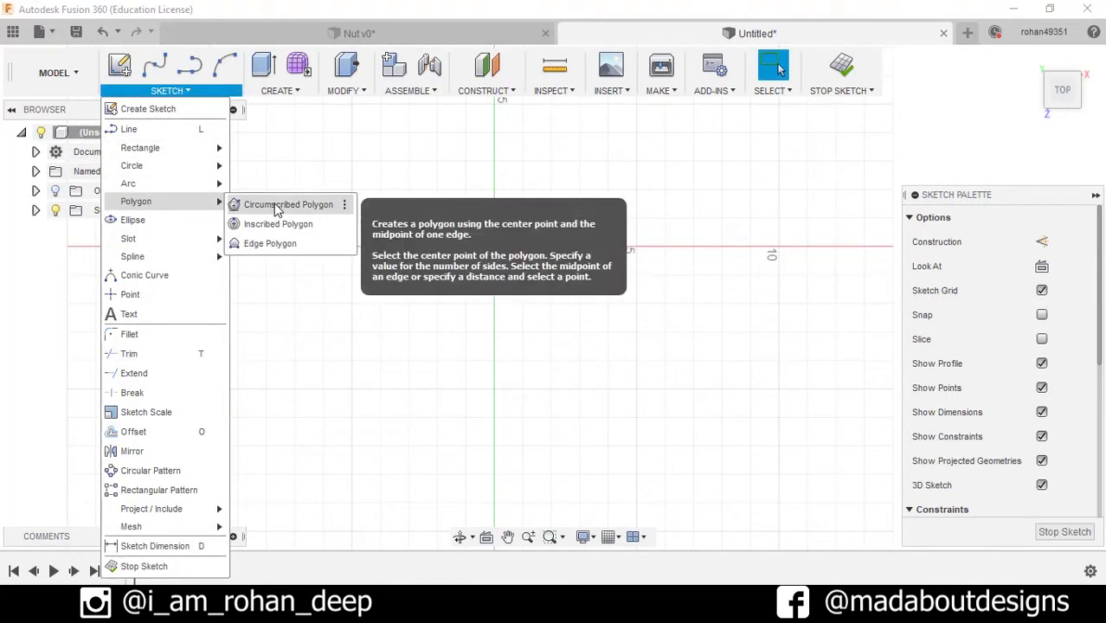
{"action": "left_click", "coordinate": [277, 208]}
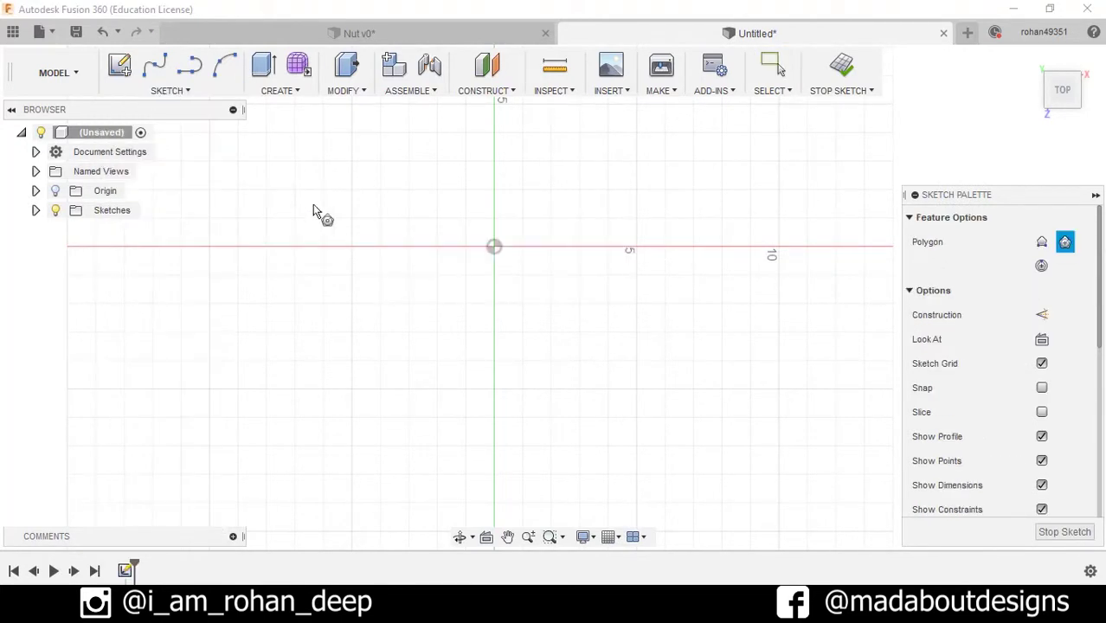
{"action": "left_click", "coordinate": [506, 251]}
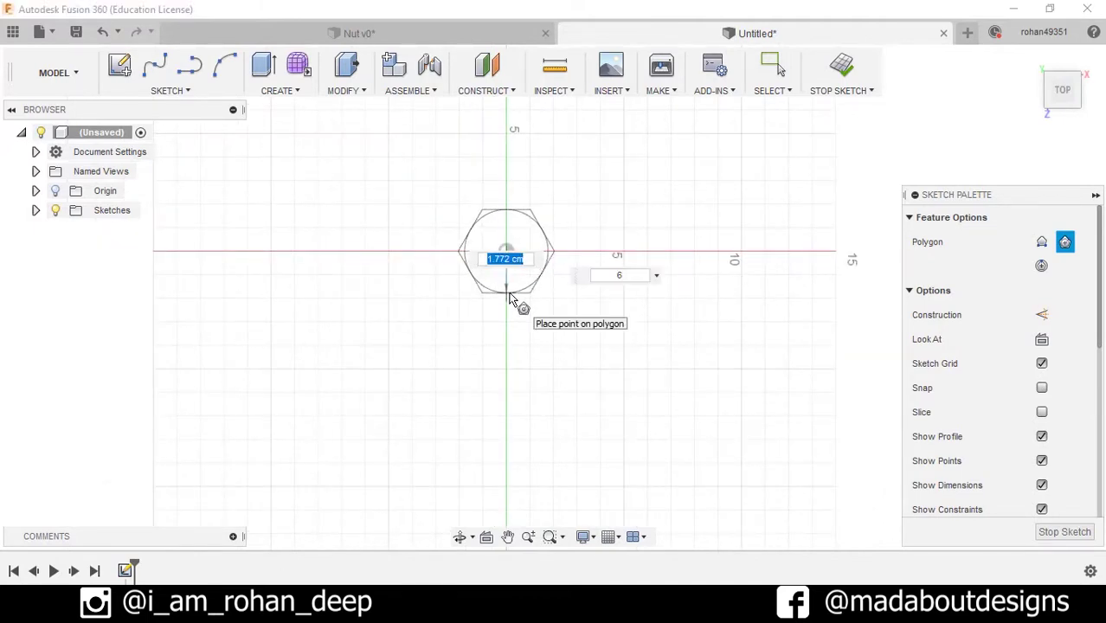
{"action": "type", "text": "9"}
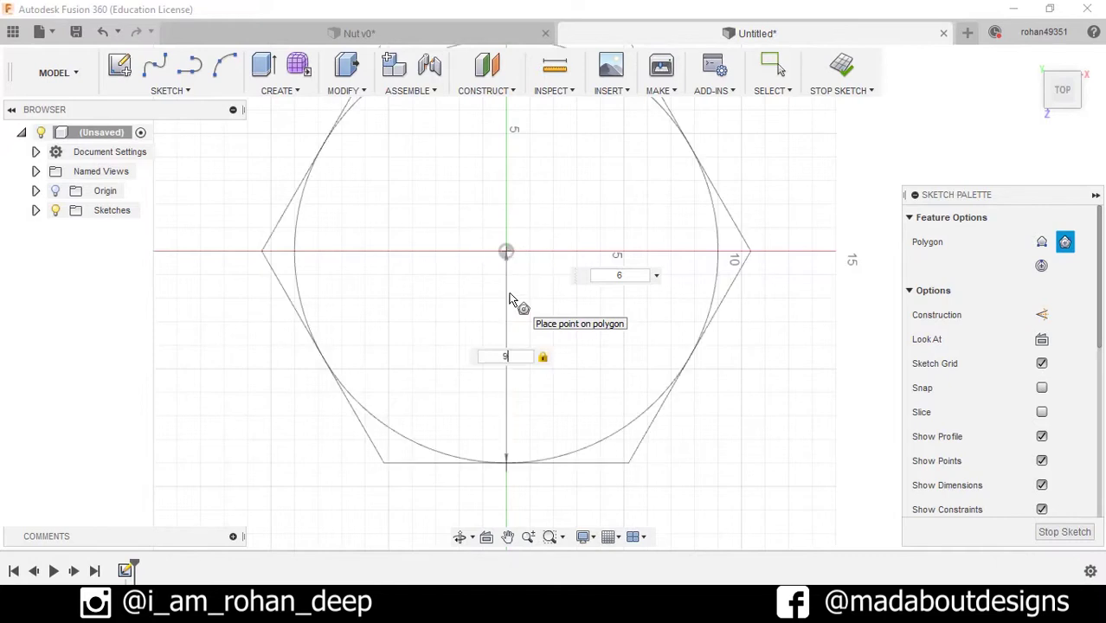
{"action": "key", "text": "Tab"}
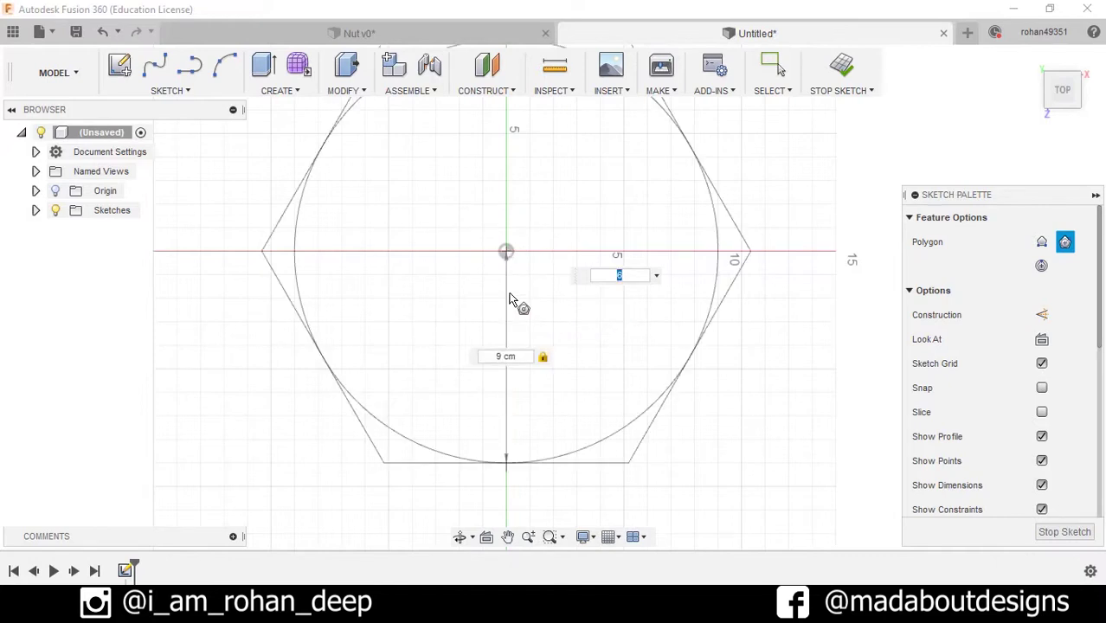
{"action": "key", "text": "Return"}
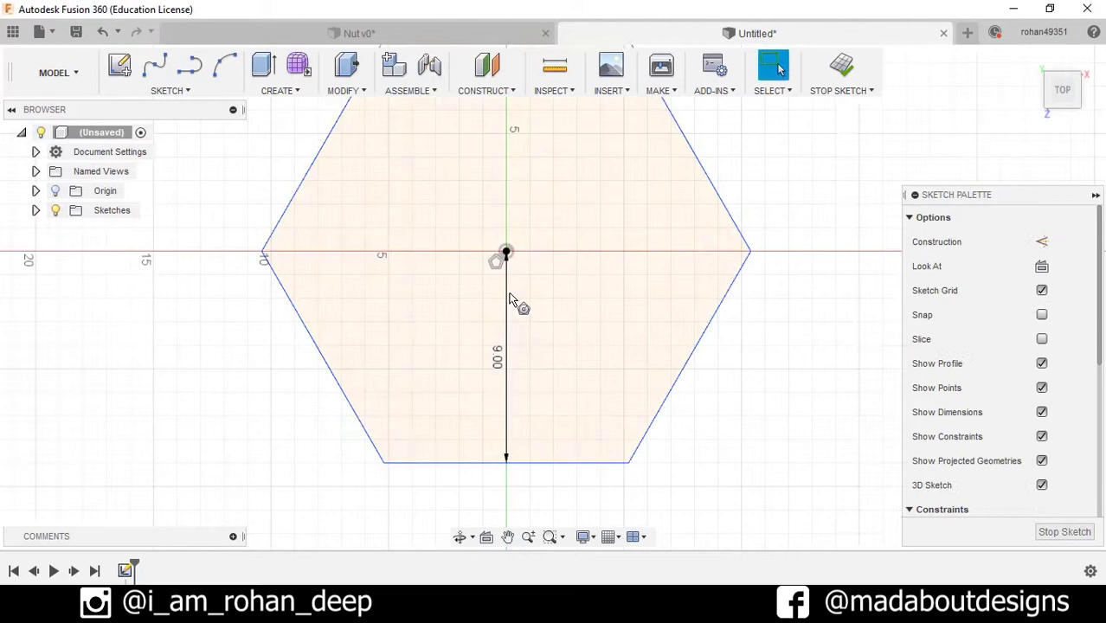
- Add a 12 cm diameter circle at the origin inside the hexagon and finish the sketch
{"action": "scroll", "coordinate": [511, 299], "scroll_direction": "down", "scroll_amount": 2}
{"action": "left_click", "coordinate": [169, 90]}
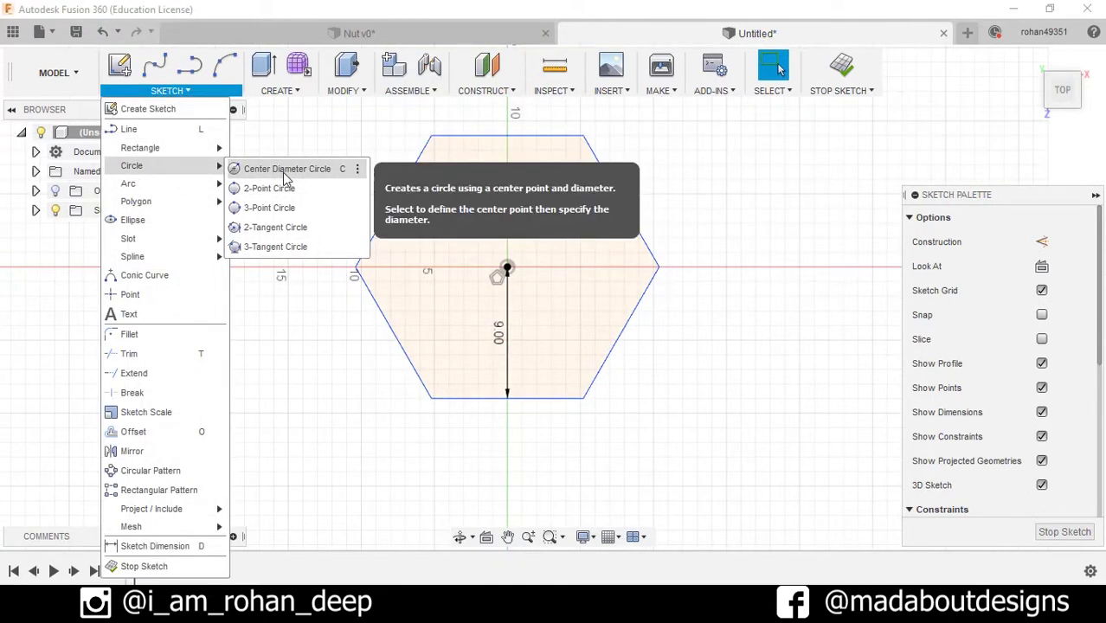
{"action": "left_click", "coordinate": [283, 167]}
{"action": "middle_click_drag", "start_coordinate": [508, 274], "coordinate": [452, 314]}
{"action": "left_click", "coordinate": [452, 315]}
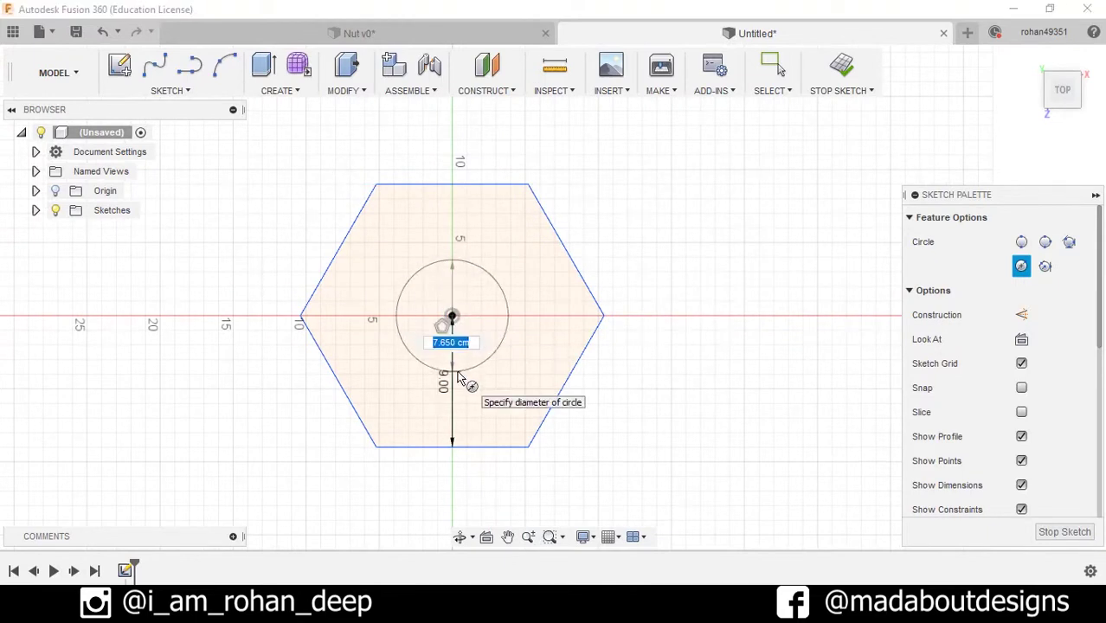
{"action": "type", "text": "2"}
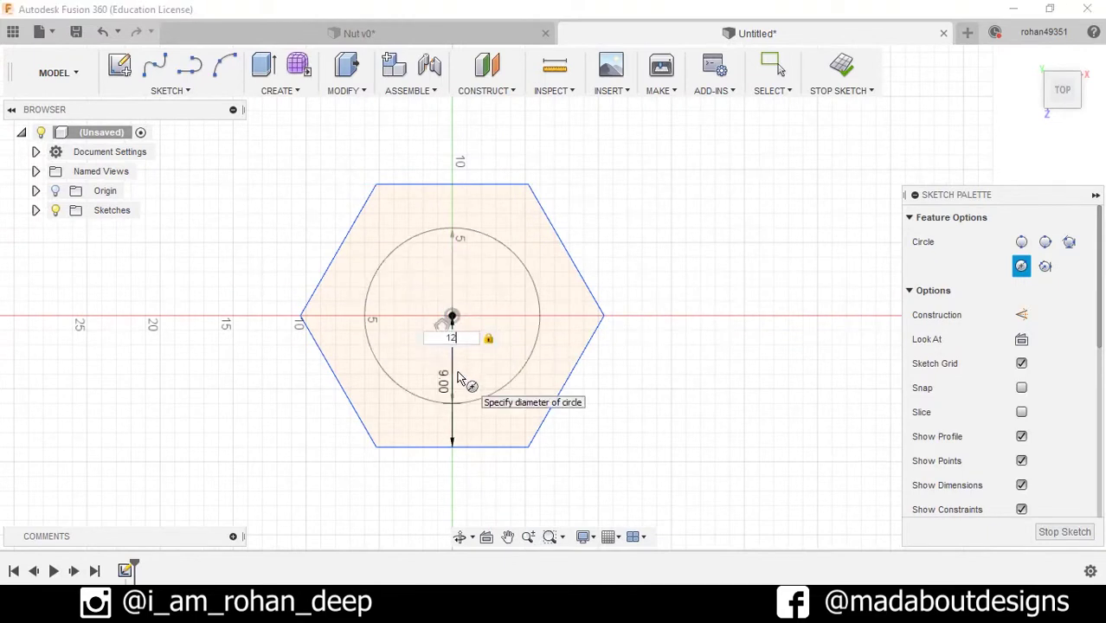
{"action": "key", "text": "Return"}
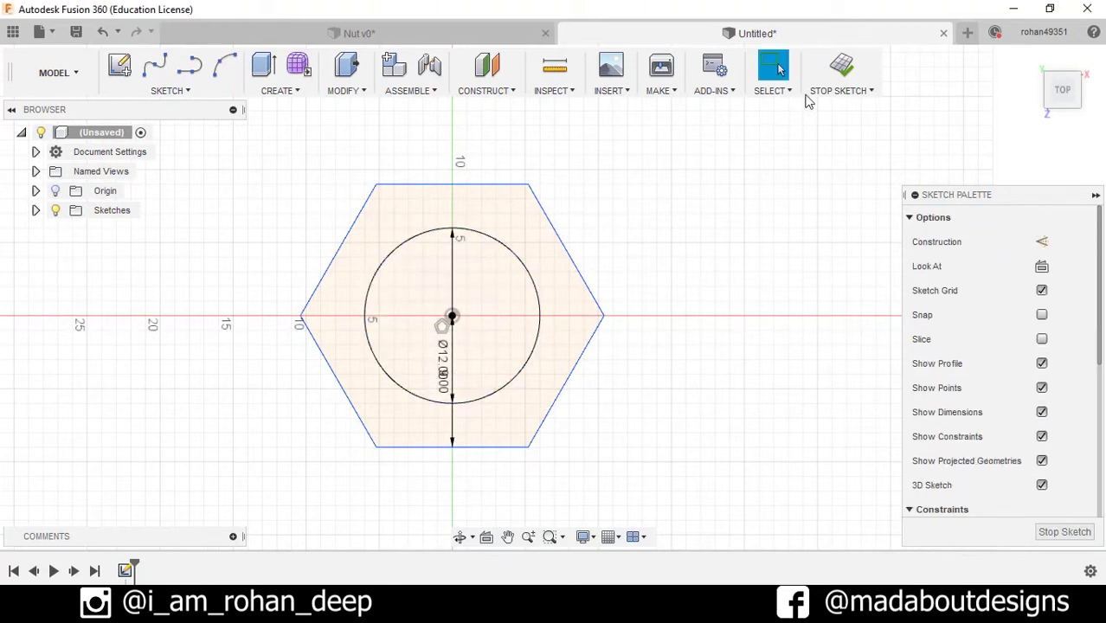
{"action": "left_click", "coordinate": [842, 69]}
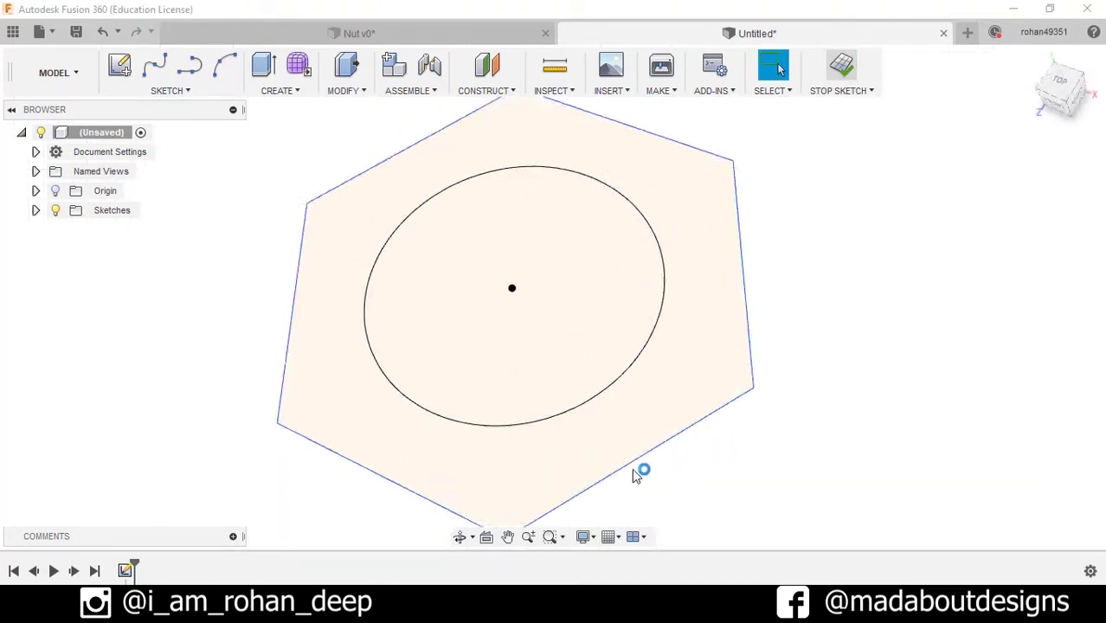
- Extrude the ring between hexagon and circle symmetrically 5 cm into a solid body
{"action": "left_click", "coordinate": [294, 93]}
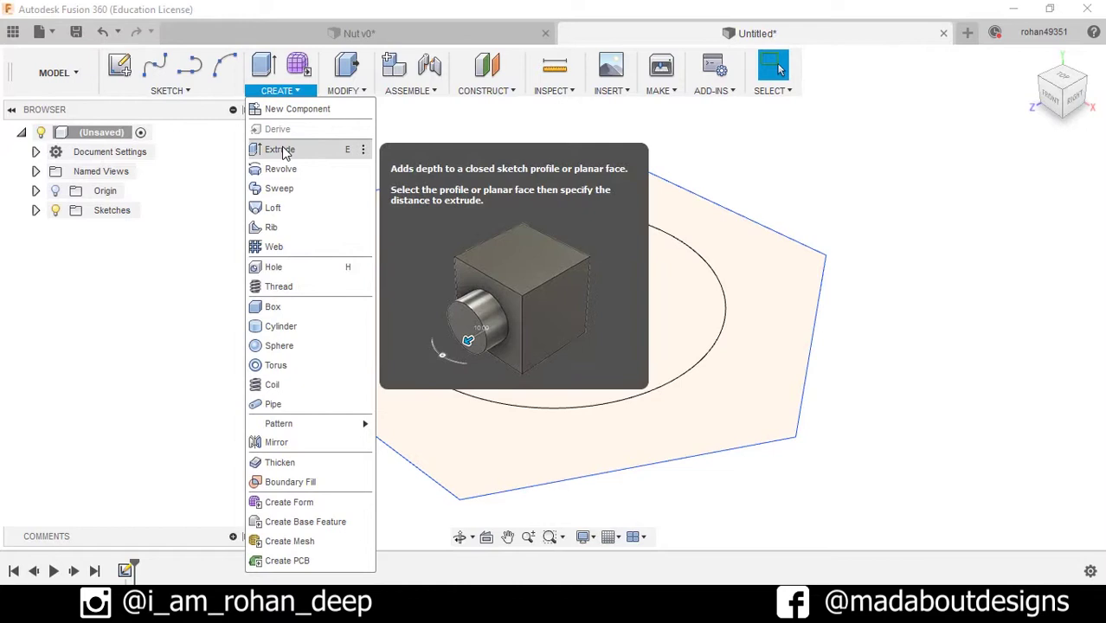
{"action": "left_click", "coordinate": [286, 148]}
{"action": "scroll", "coordinate": [314, 210], "scroll_direction": "down", "scroll_amount": 3}
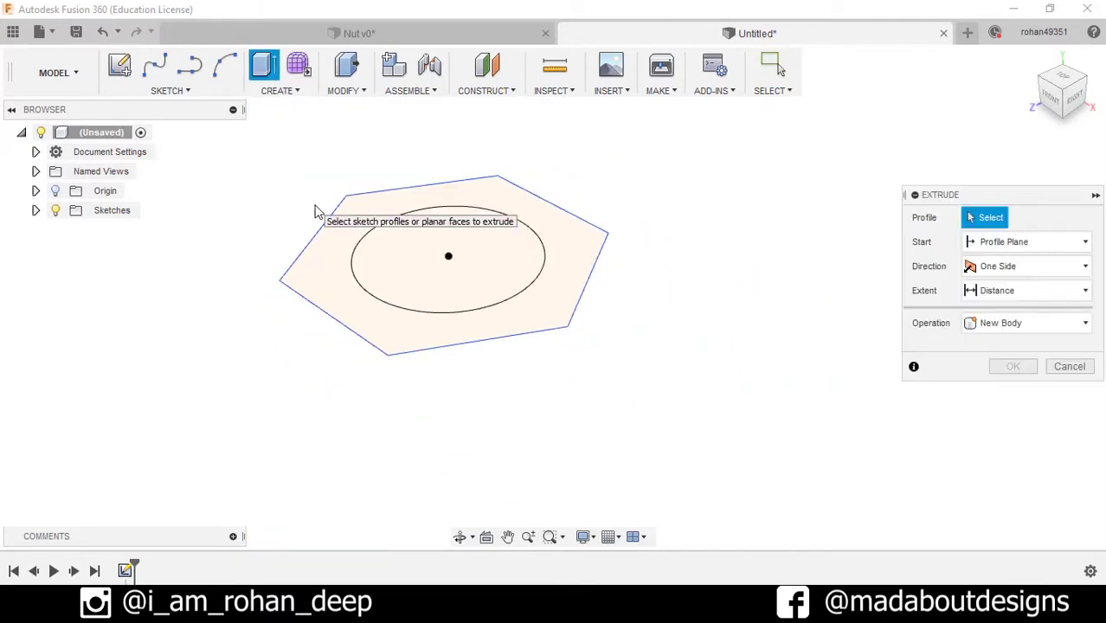
{"action": "left_click", "coordinate": [322, 251]}
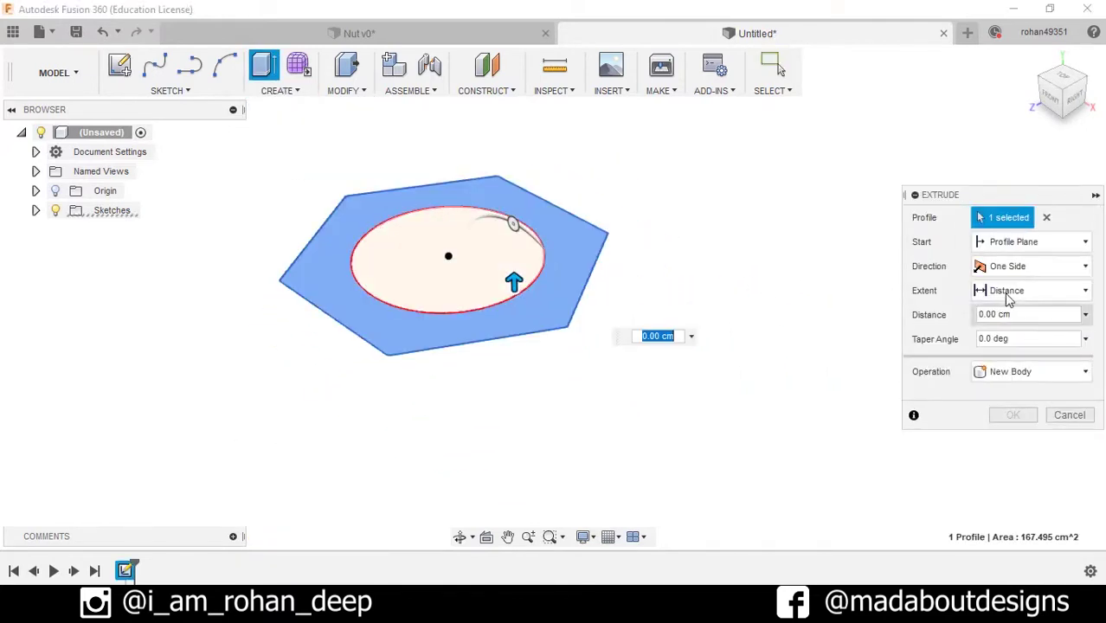
{"action": "left_click", "coordinate": [998, 268]}
{"action": "left_click", "coordinate": [1013, 327]}
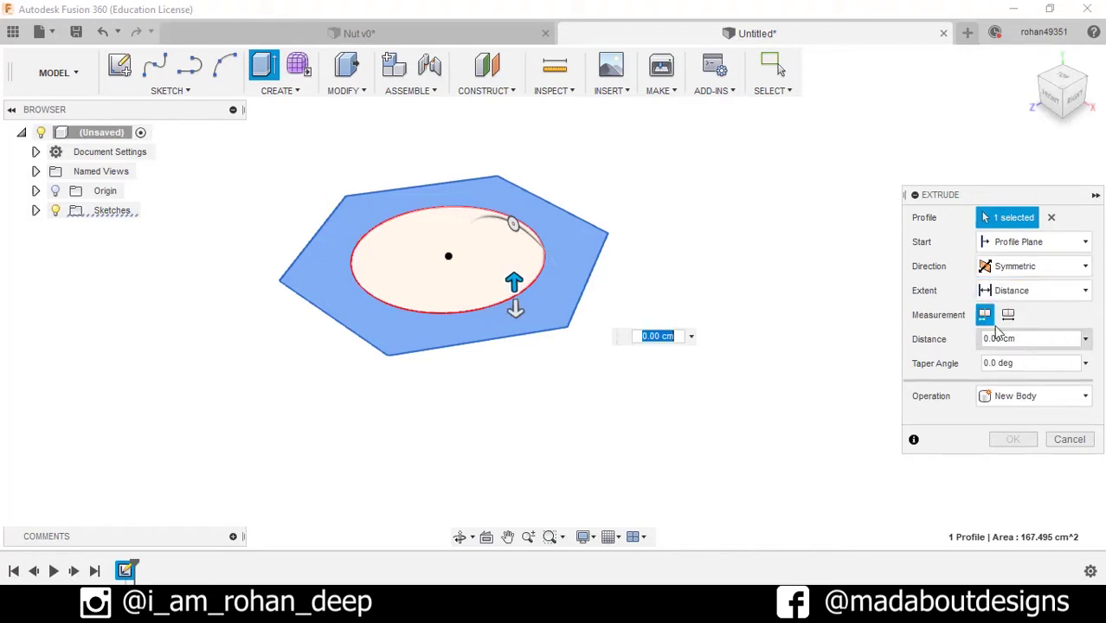
{"action": "left_click_drag", "start_coordinate": [514, 282], "coordinate": [507, 239]}
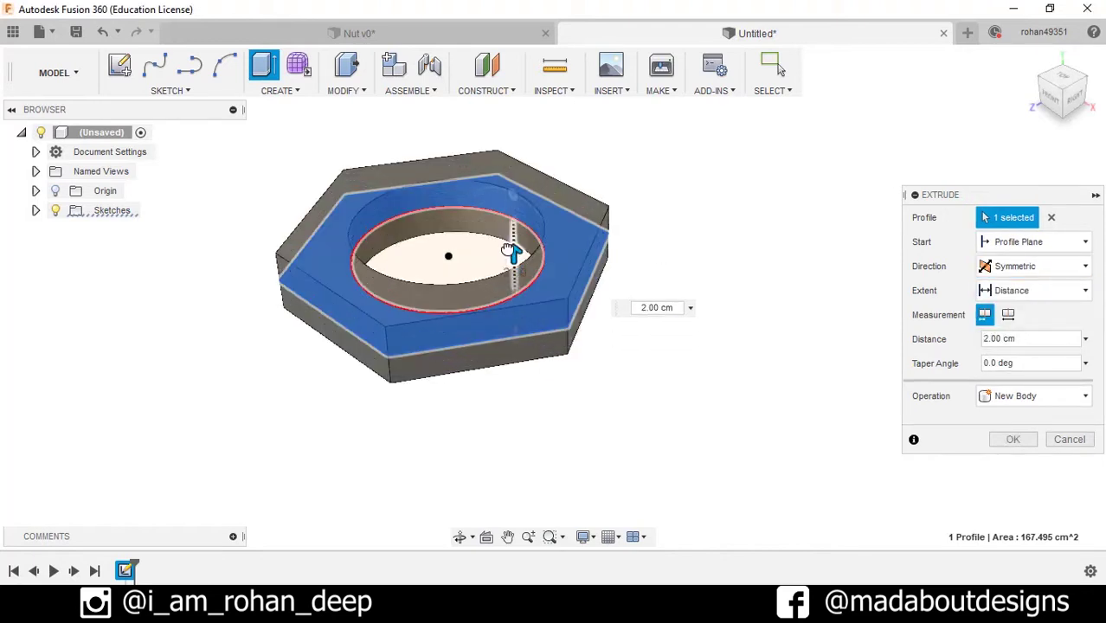
{"action": "type", "text": "5"}
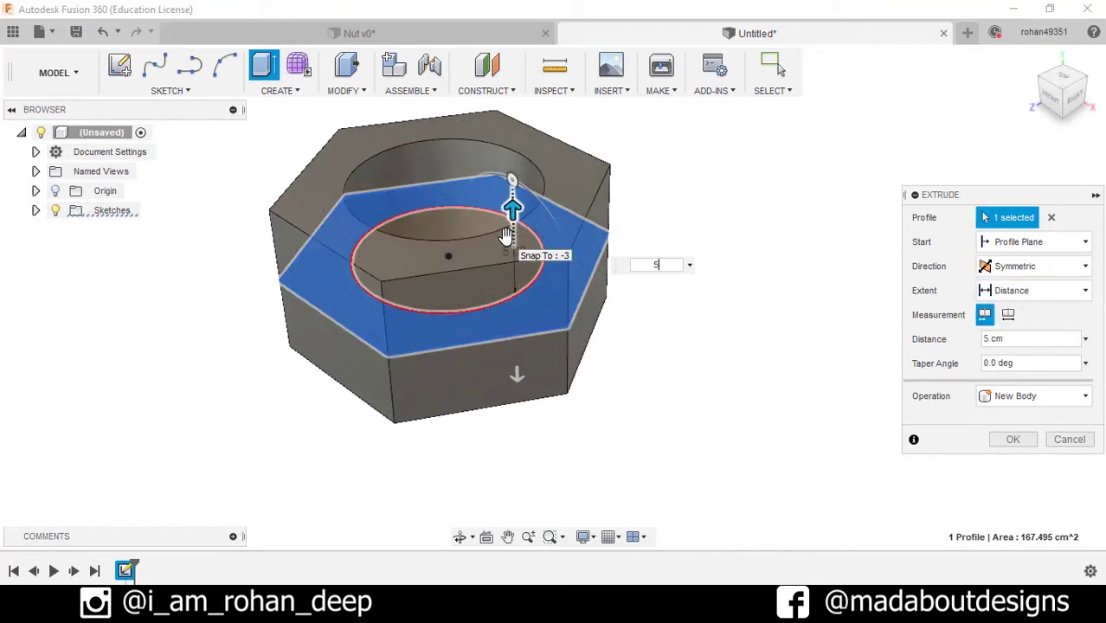
{"action": "left_click", "coordinate": [1014, 440]}
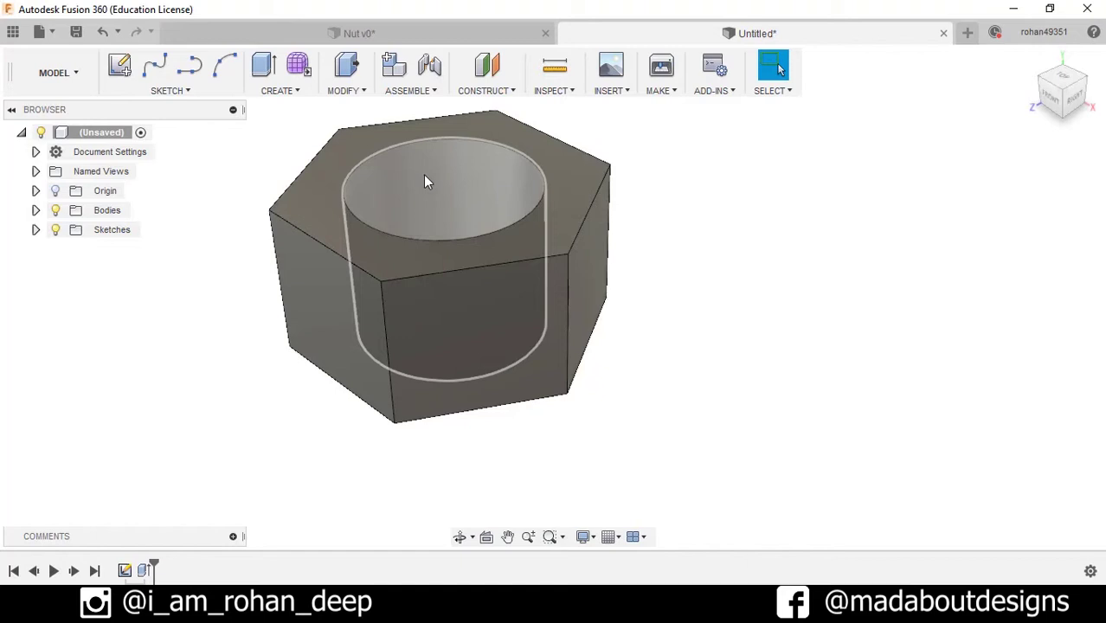
{"action": "middle_click_drag", "start_coordinate": [423, 174], "coordinate": [436, 194], "text": "shift"}
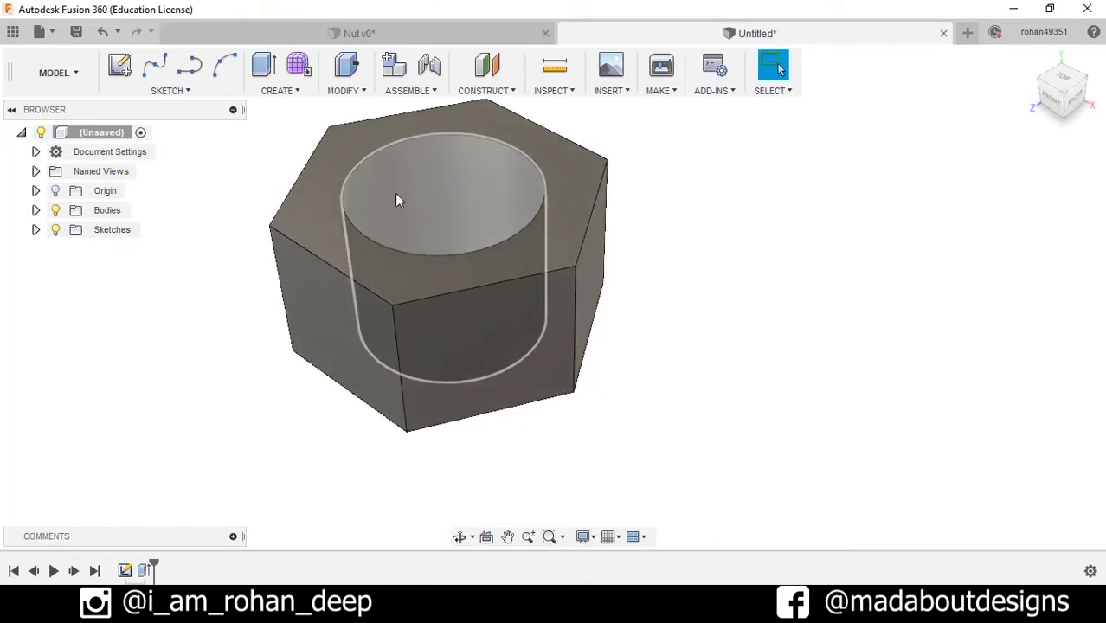
- Thread the hole's inner face with a modeled ISO Metric M120x6 6H right-hand thread
{"action": "left_click", "coordinate": [291, 95]}
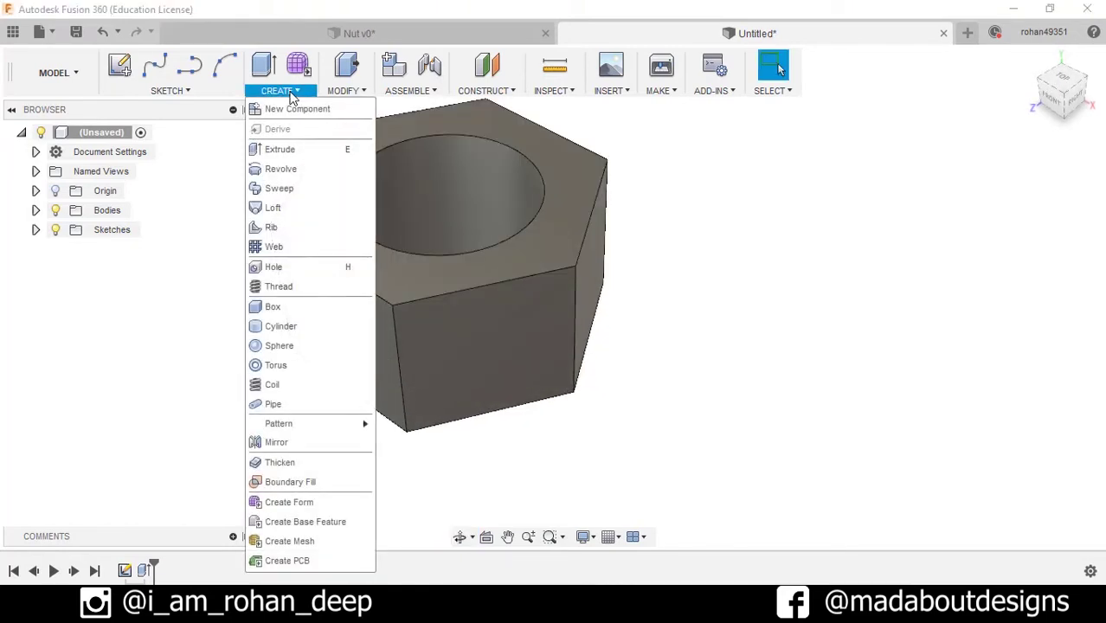
{"action": "left_click", "coordinate": [278, 286]}
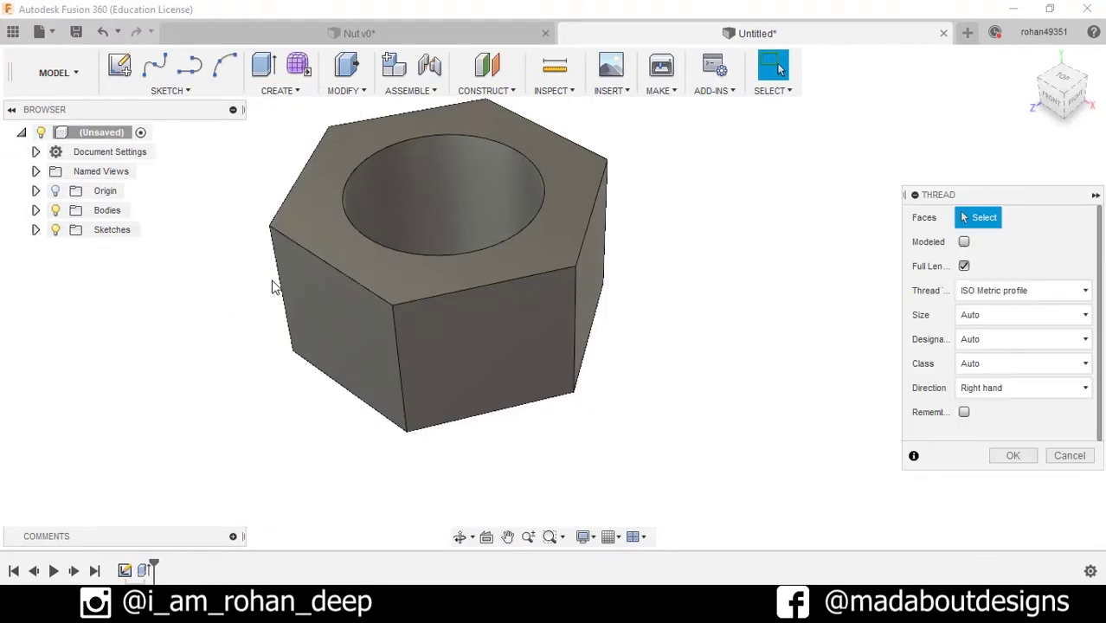
{"action": "left_click", "coordinate": [389, 174]}
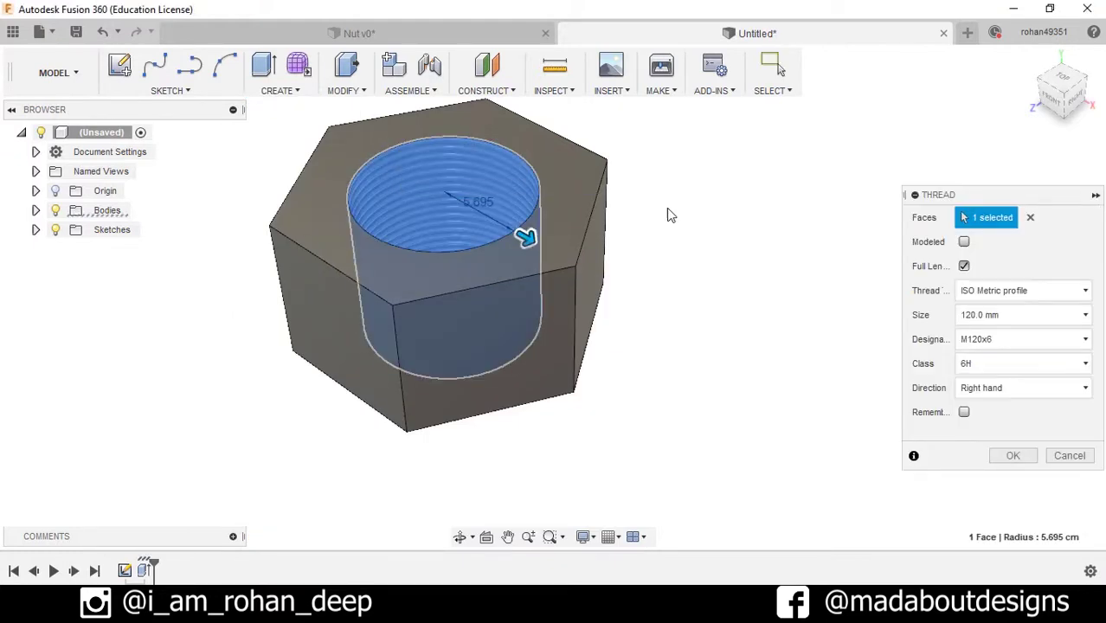
{"action": "left_click", "coordinate": [1026, 295]}
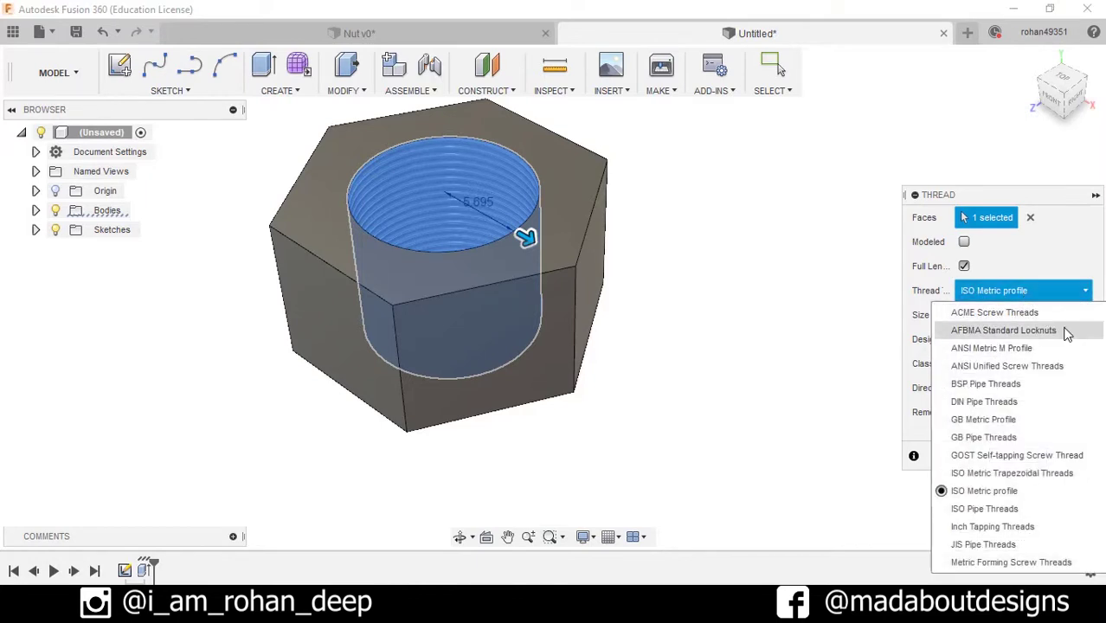
{"action": "left_click", "coordinate": [1009, 491]}
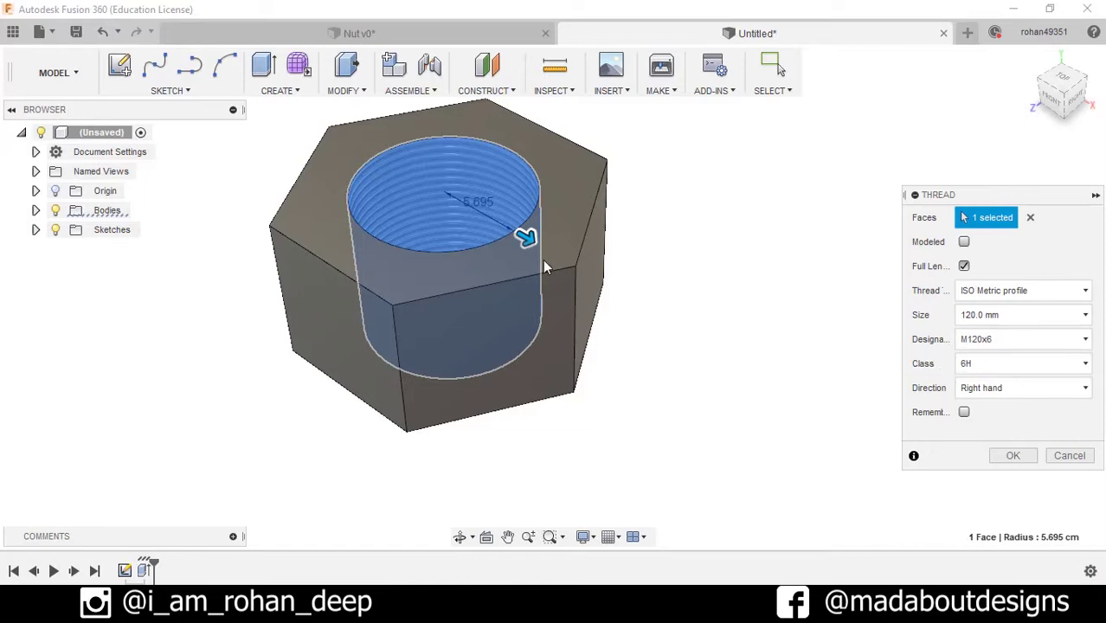
{"action": "middle_click_drag", "start_coordinate": [523, 281], "coordinate": [518, 237], "text": "shift"}
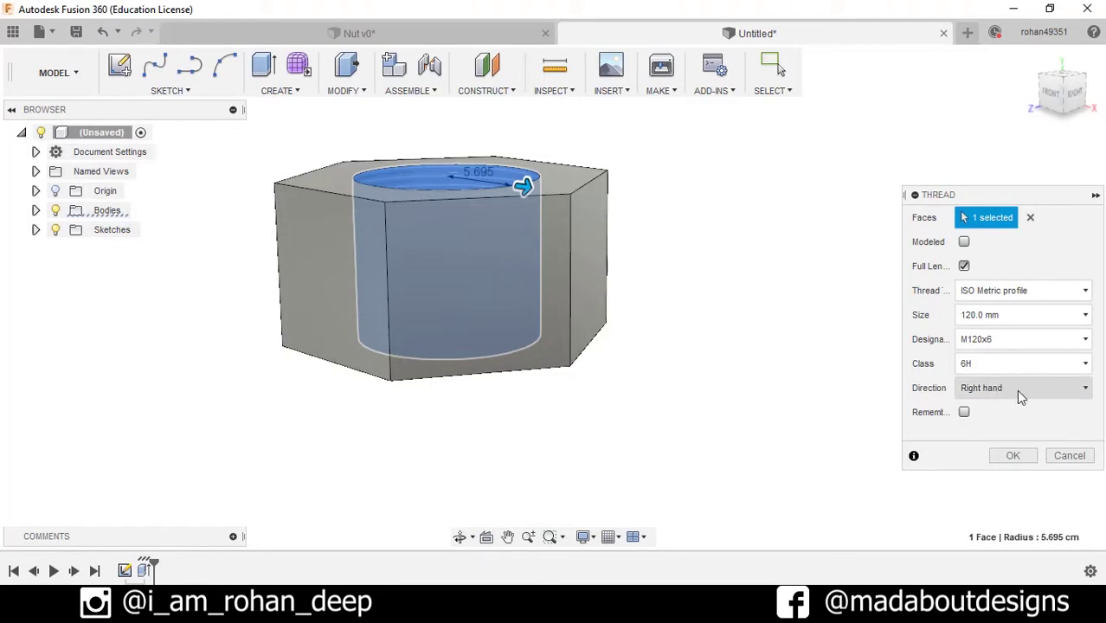
{"action": "left_click", "coordinate": [965, 242]}
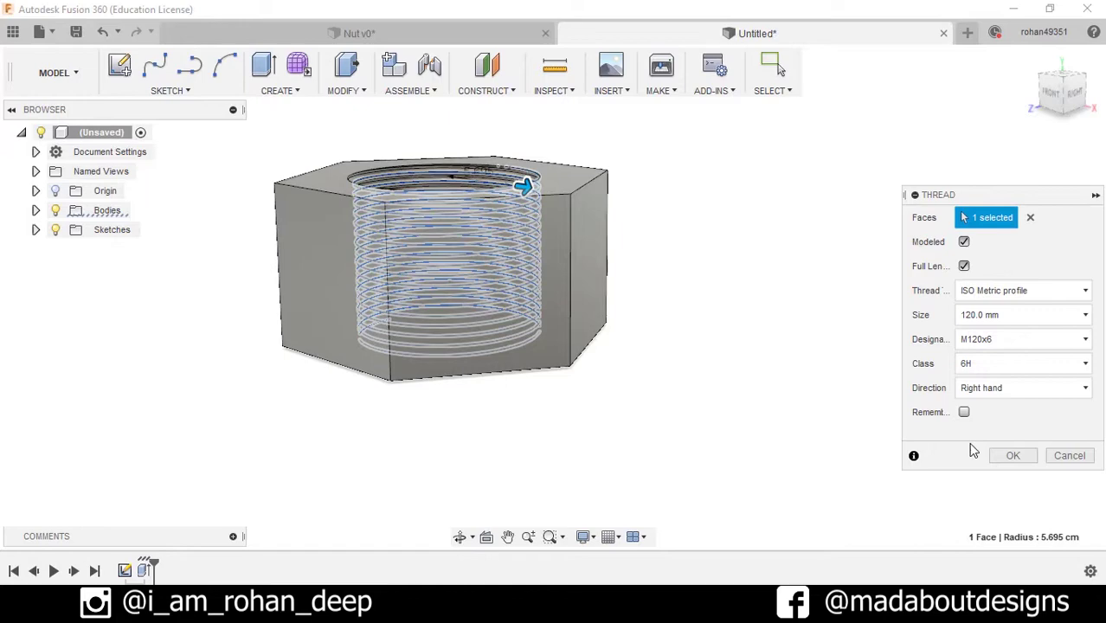
{"action": "left_click", "coordinate": [1003, 457]}
{"action": "middle_click_drag", "start_coordinate": [733, 280], "coordinate": [738, 336], "text": "shift"}
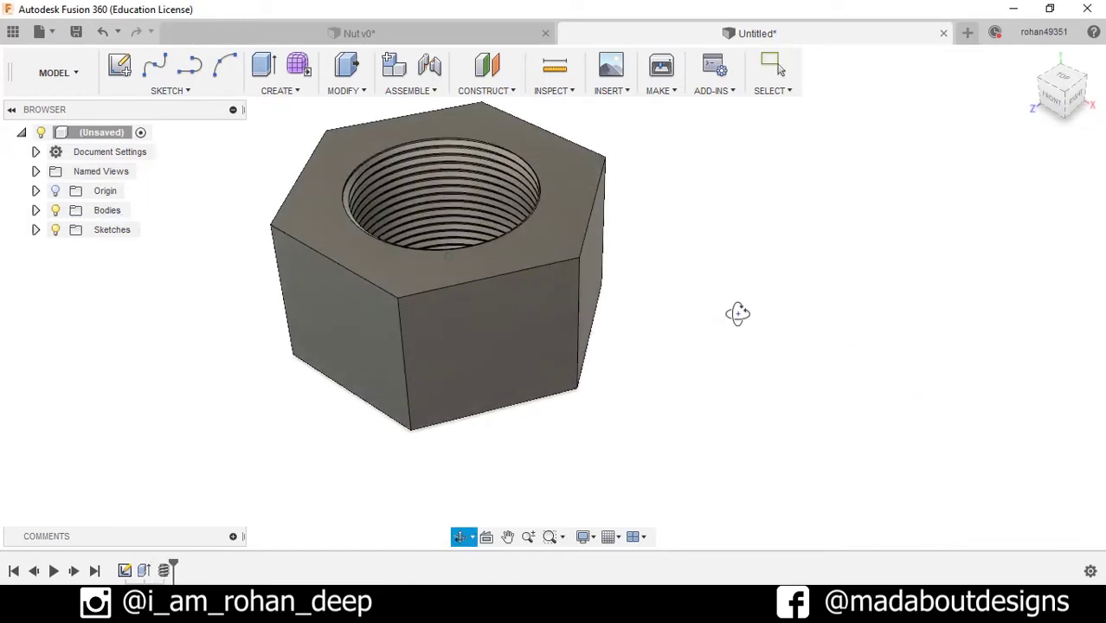
{"action": "left_click_drag", "start_coordinate": [738, 336], "coordinate": [753, 309]}
{"action": "key", "text": "Escape"}
{"action": "key", "text": "F6"}
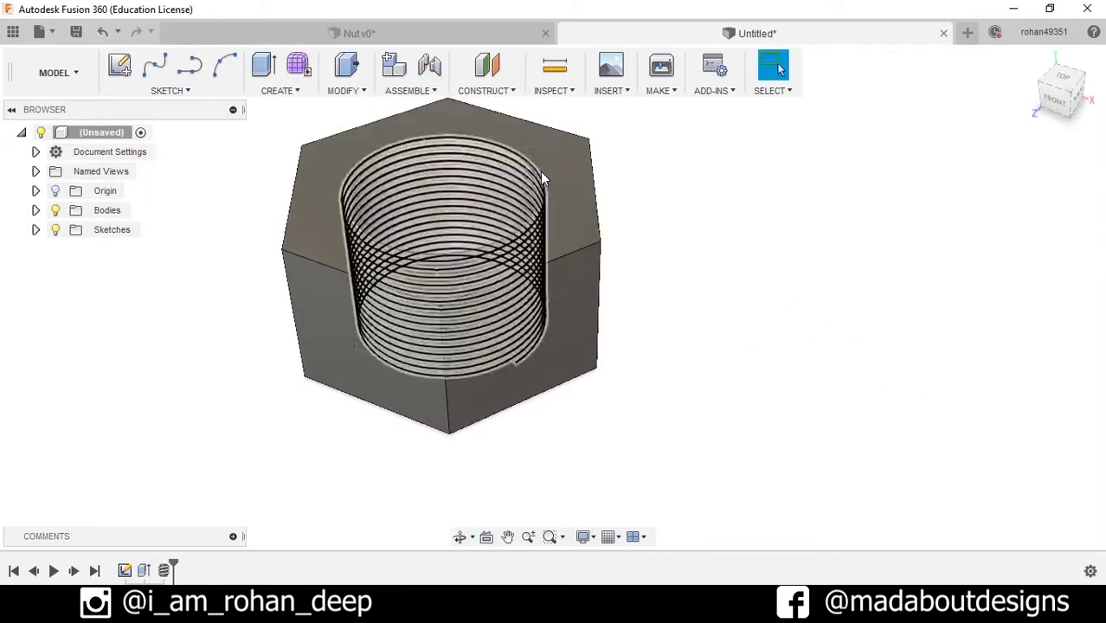
- Sketch a line on the nut's top face from the hole centre out past the hexagon side
{"action": "left_click", "coordinate": [555, 164]}
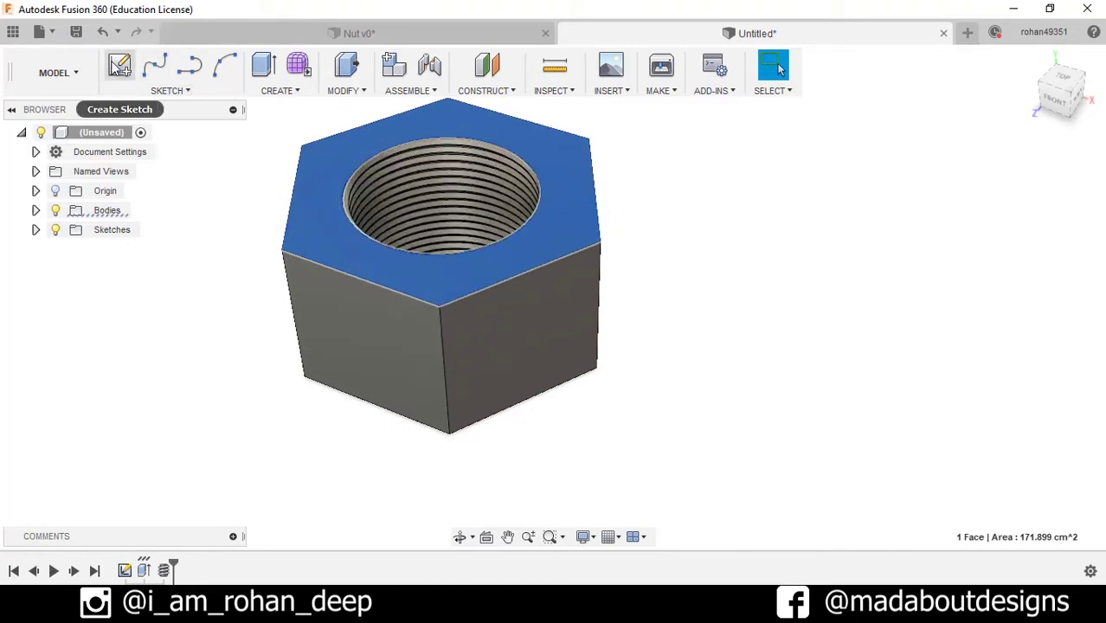
{"action": "left_click", "coordinate": [112, 68]}
{"action": "middle_click_drag", "start_coordinate": [472, 275], "coordinate": [291, 244]}
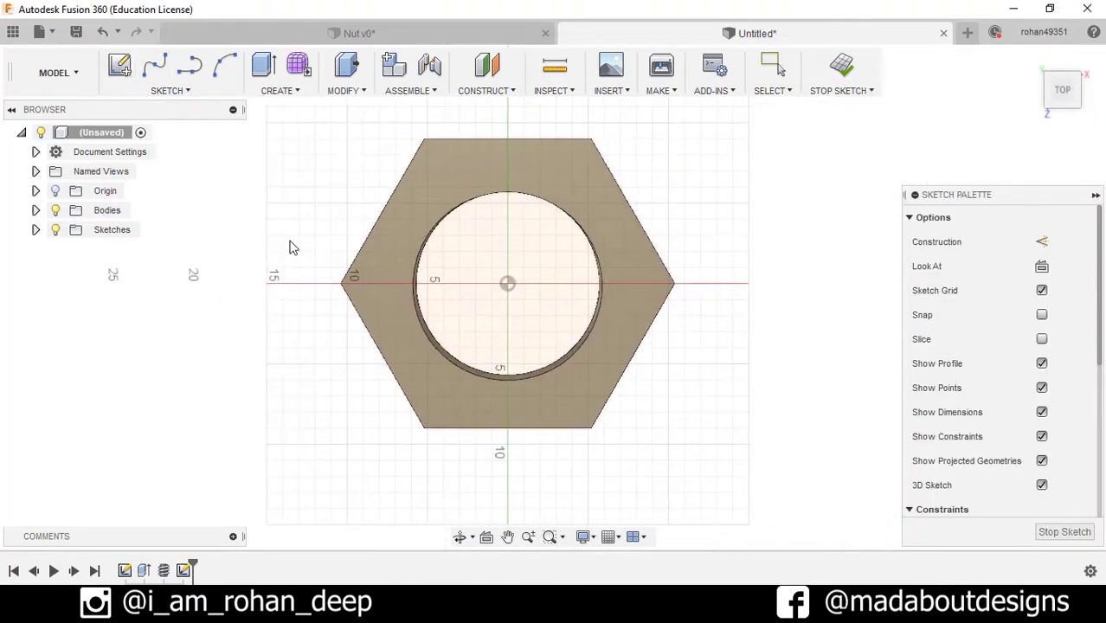
{"action": "left_click", "coordinate": [168, 91]}
{"action": "left_click", "coordinate": [126, 126]}
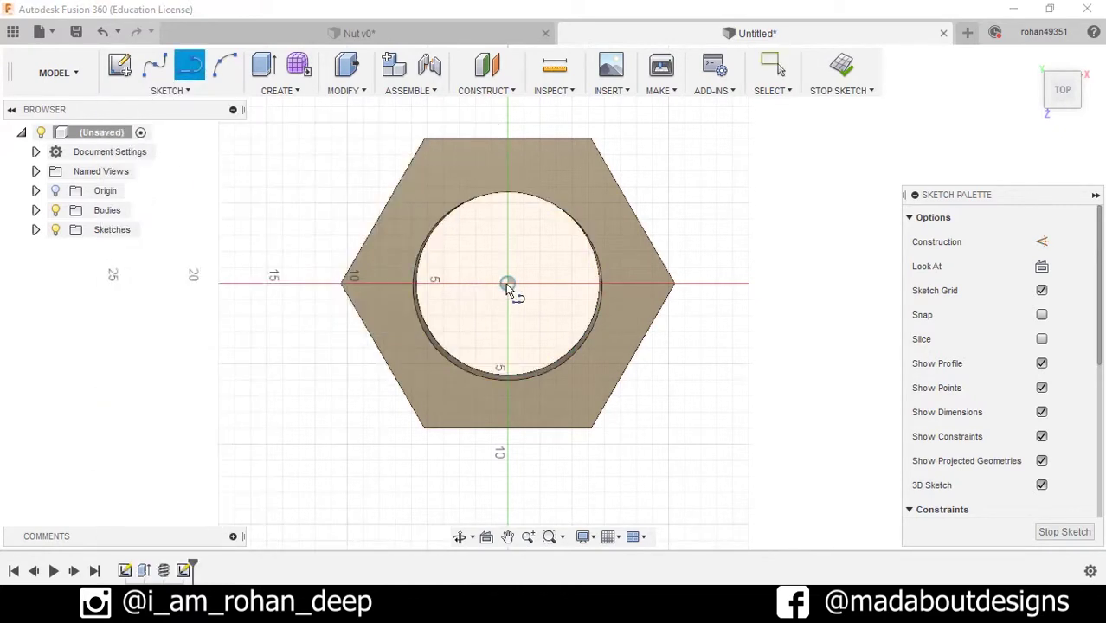
{"action": "left_click", "coordinate": [508, 284]}
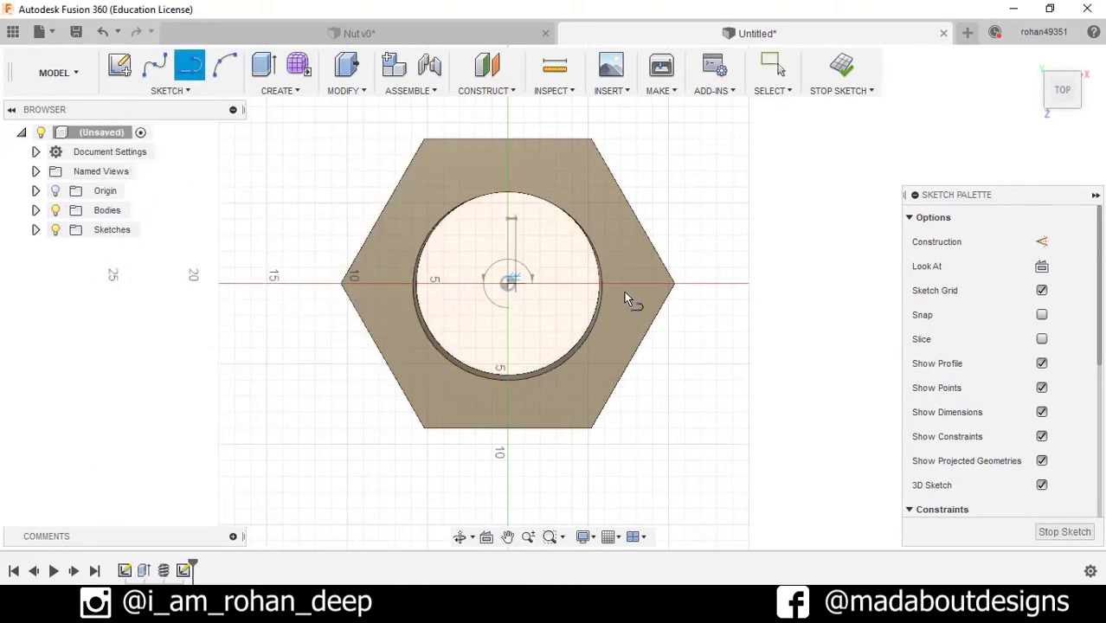
{"action": "left_click", "coordinate": [710, 284]}
{"action": "left_click", "coordinate": [842, 69]}
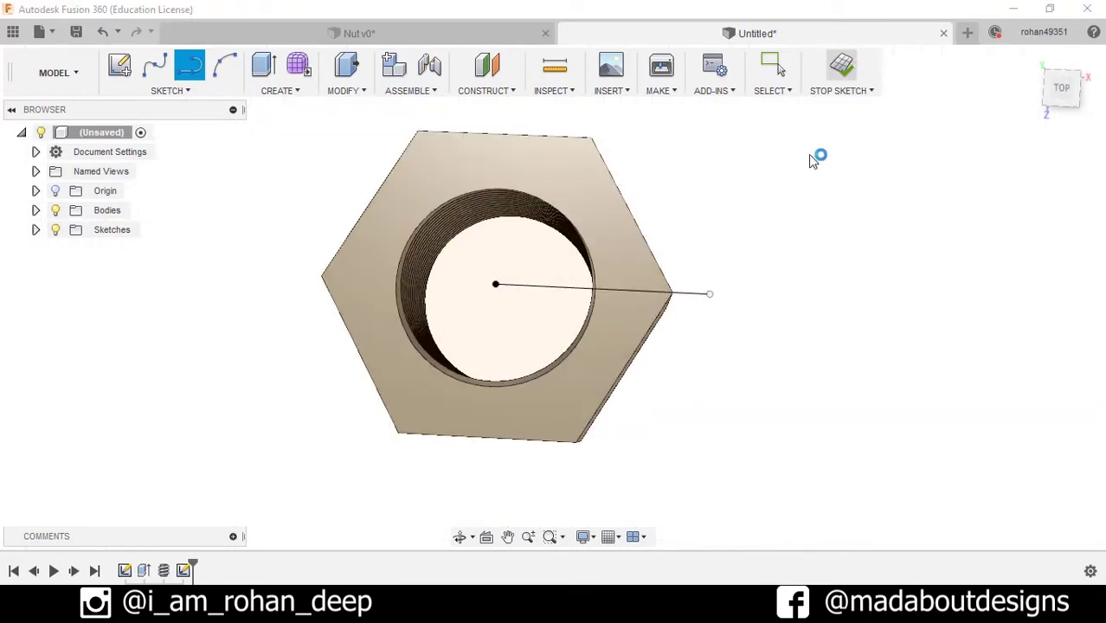
{"action": "left_click", "coordinate": [484, 92]}
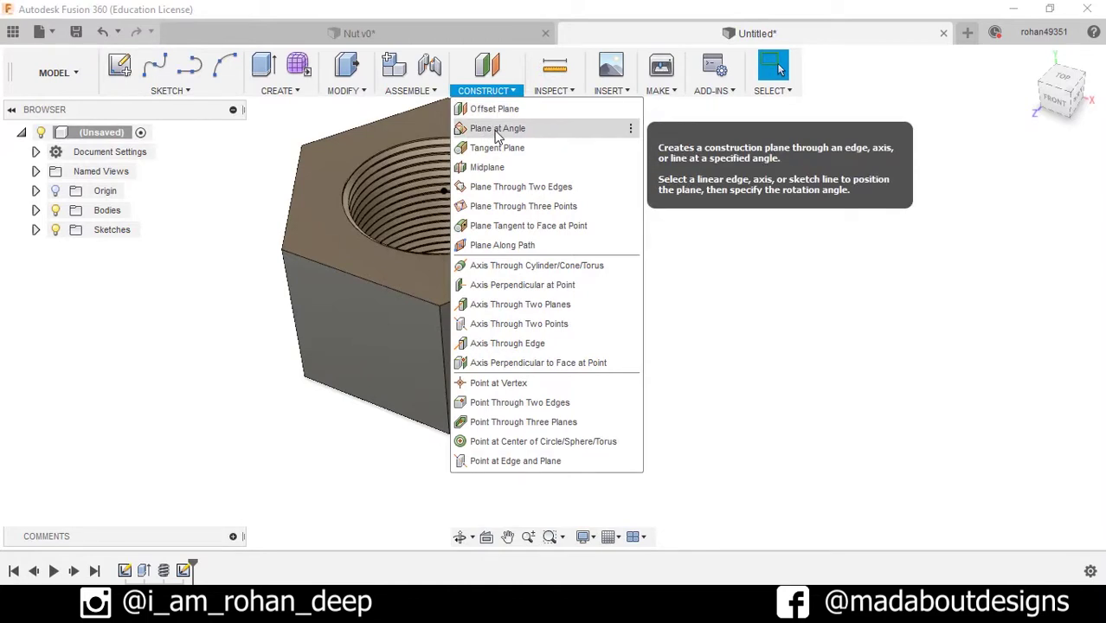
- Create a 0° Plane at Angle construction plane through the sketch line
{"action": "left_click", "coordinate": [498, 130]}
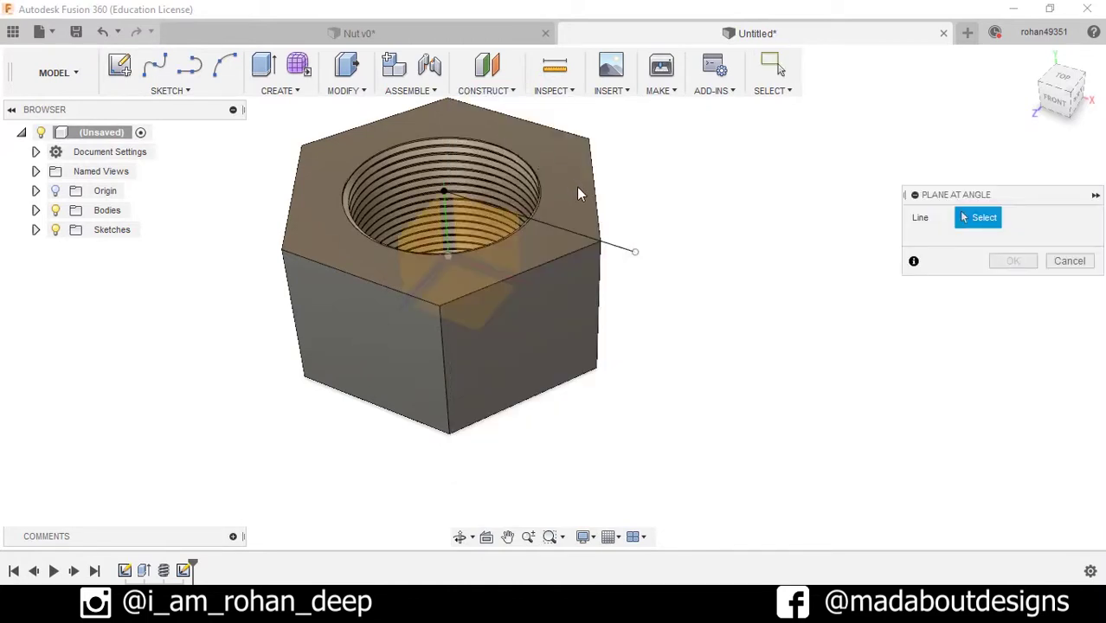
{"action": "left_click", "coordinate": [613, 250]}
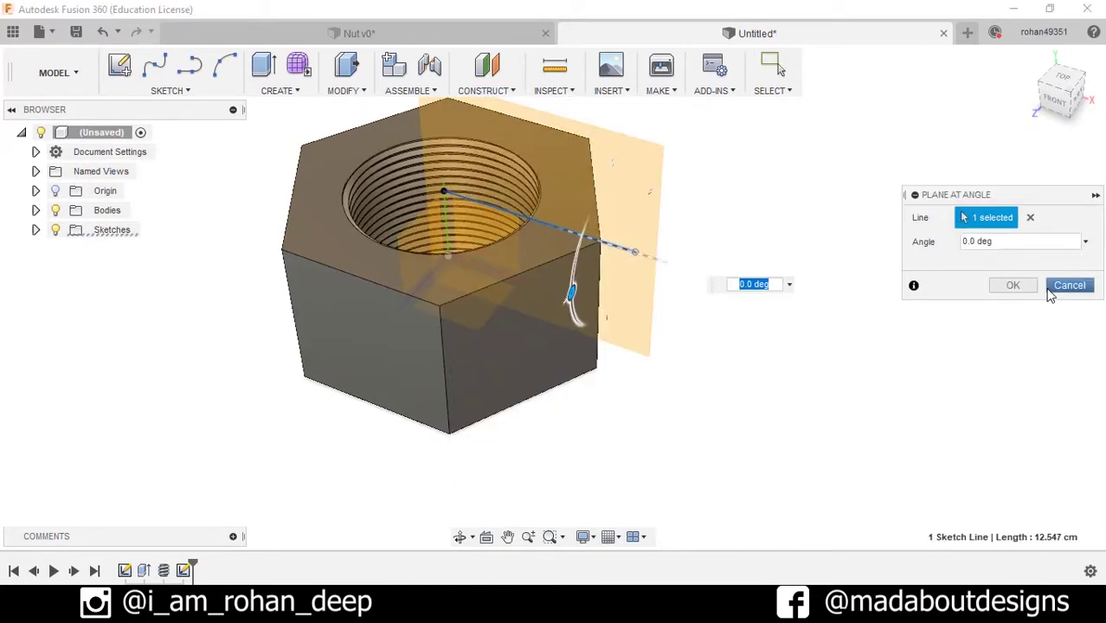
{"action": "left_click", "coordinate": [1013, 286]}
{"action": "middle_click_drag", "start_coordinate": [862, 324], "coordinate": [879, 306], "text": "shift"}
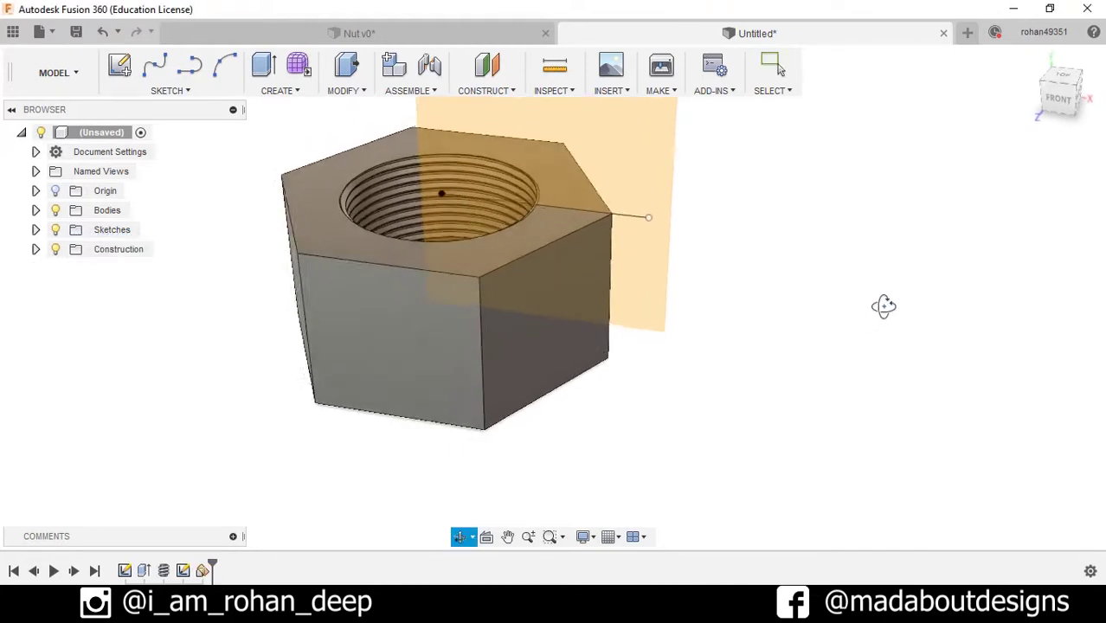
{"action": "left_click", "coordinate": [120, 66]}
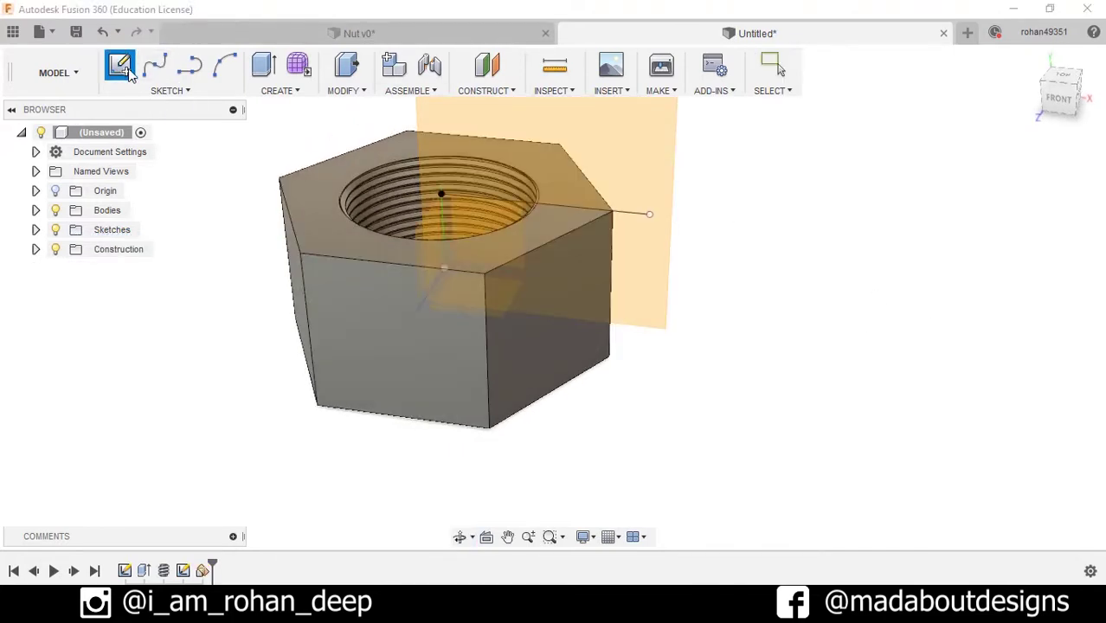
- Sketch an angled line across the nut's top outer corner on the new construction plane
{"action": "left_click", "coordinate": [659, 142]}
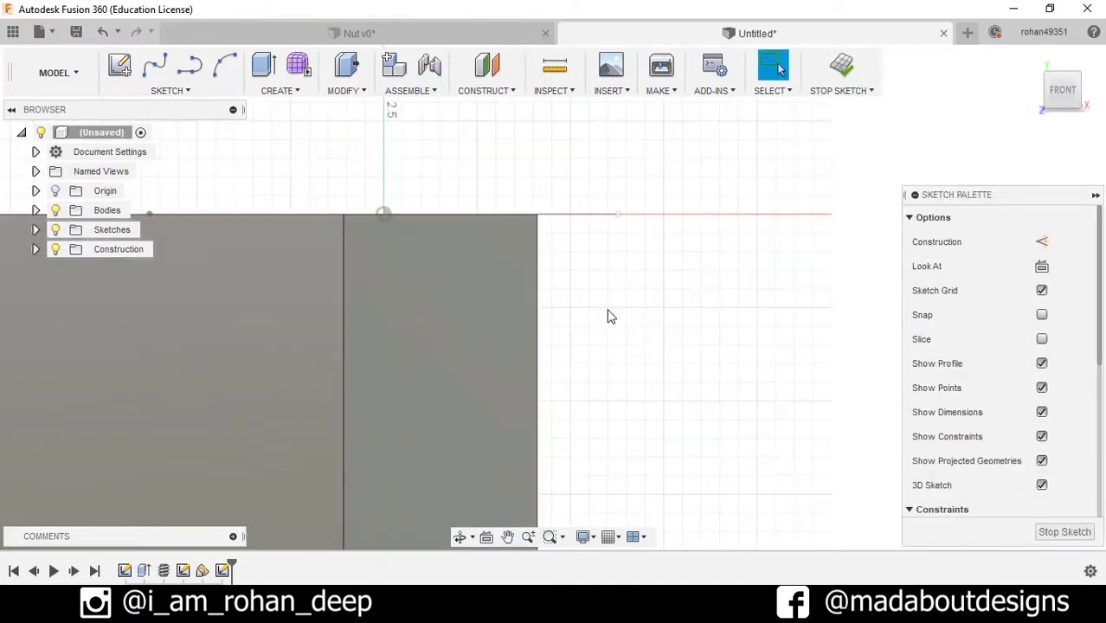
{"action": "left_click", "coordinate": [169, 91]}
{"action": "left_click", "coordinate": [160, 129]}
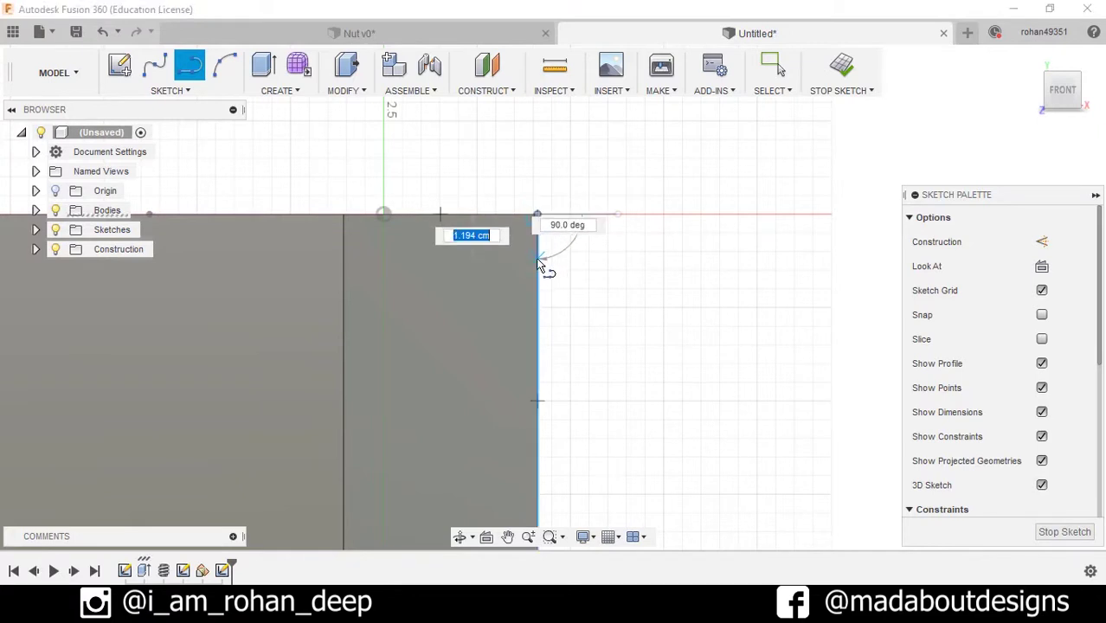
{"action": "key", "text": "Escape"}
{"action": "scroll", "coordinate": [536, 258], "scroll_direction": "up", "scroll_amount": 2}
{"action": "scroll", "coordinate": [538, 259], "scroll_direction": "up", "scroll_amount": 1}
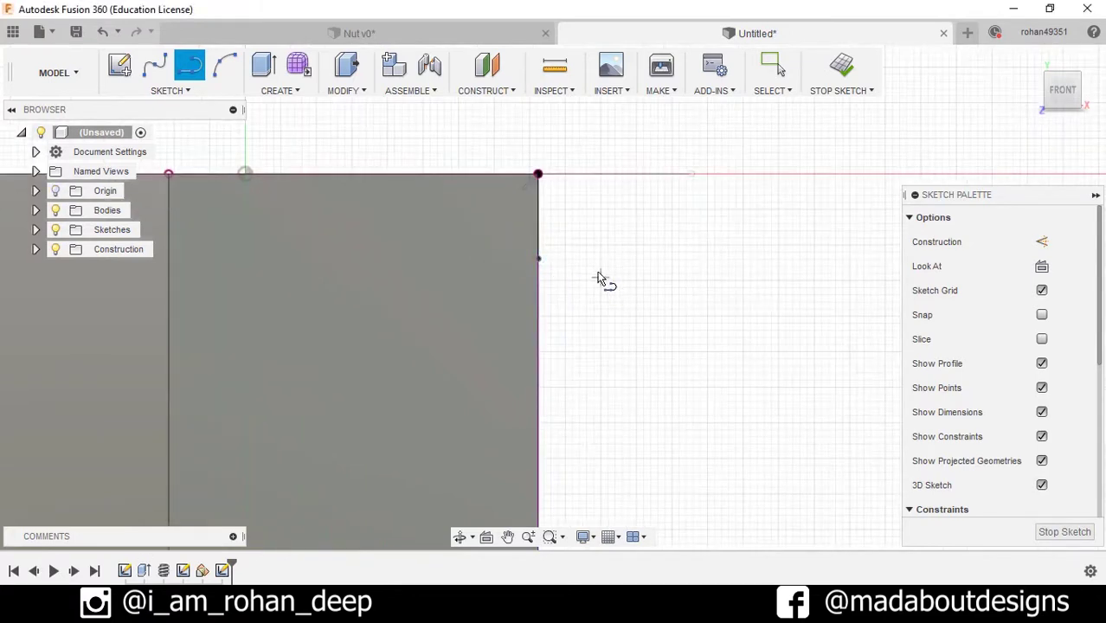
{"action": "left_click", "coordinate": [538, 258]}
{"action": "left_click", "coordinate": [654, 257]}
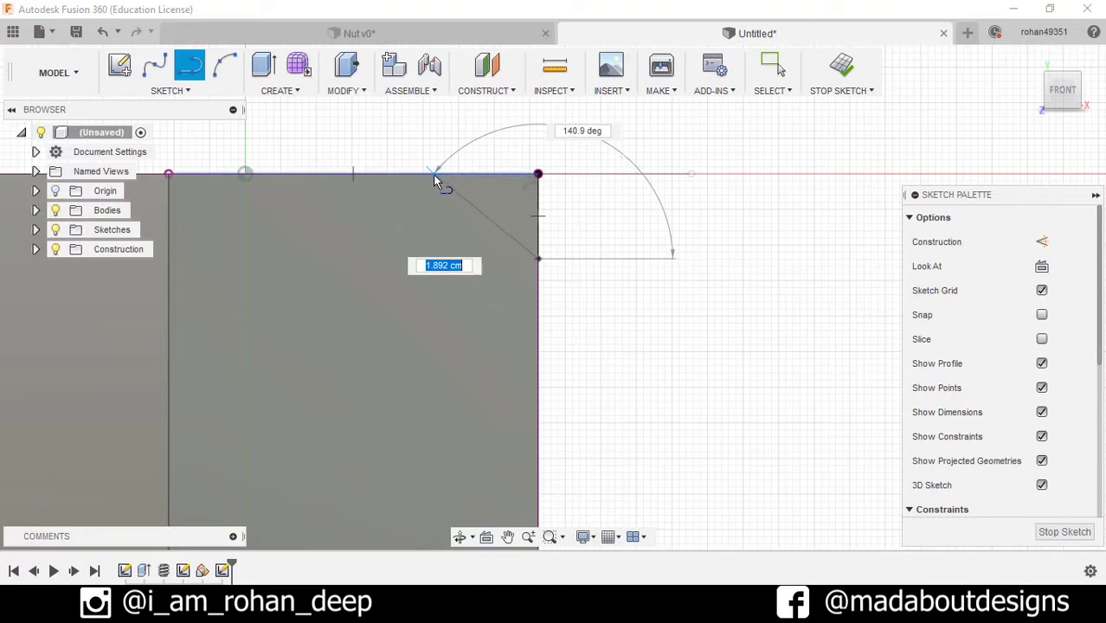
{"action": "key", "text": "Escape"}
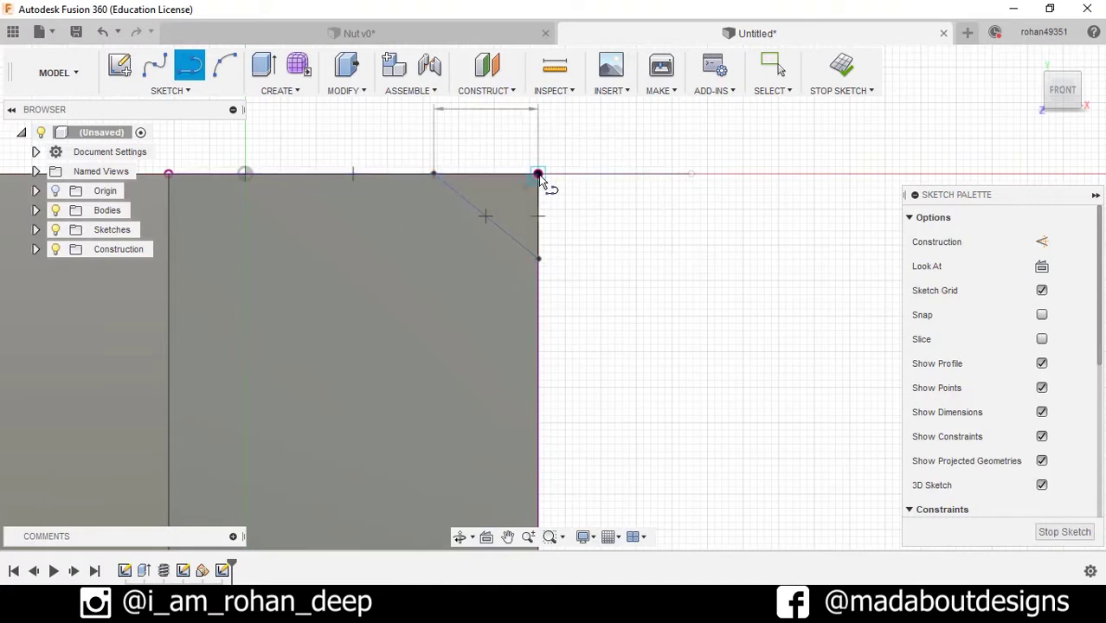
- Dimension the corner triangle's top line to 1.5 and its diagonal to 30°
{"action": "left_click", "coordinate": [189, 91]}
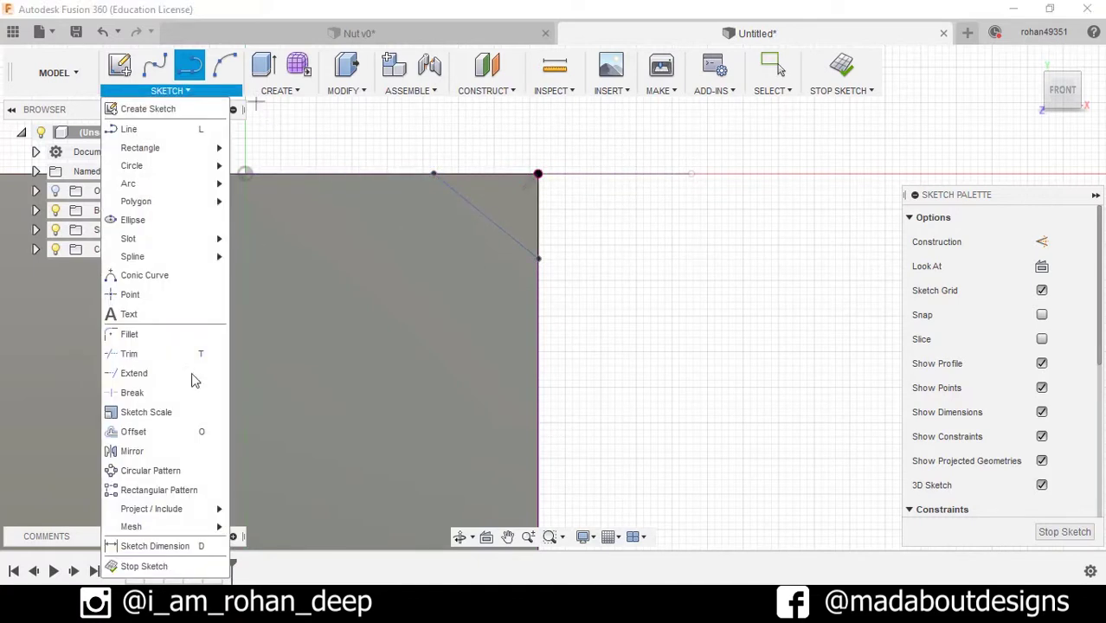
{"action": "left_click", "coordinate": [150, 548]}
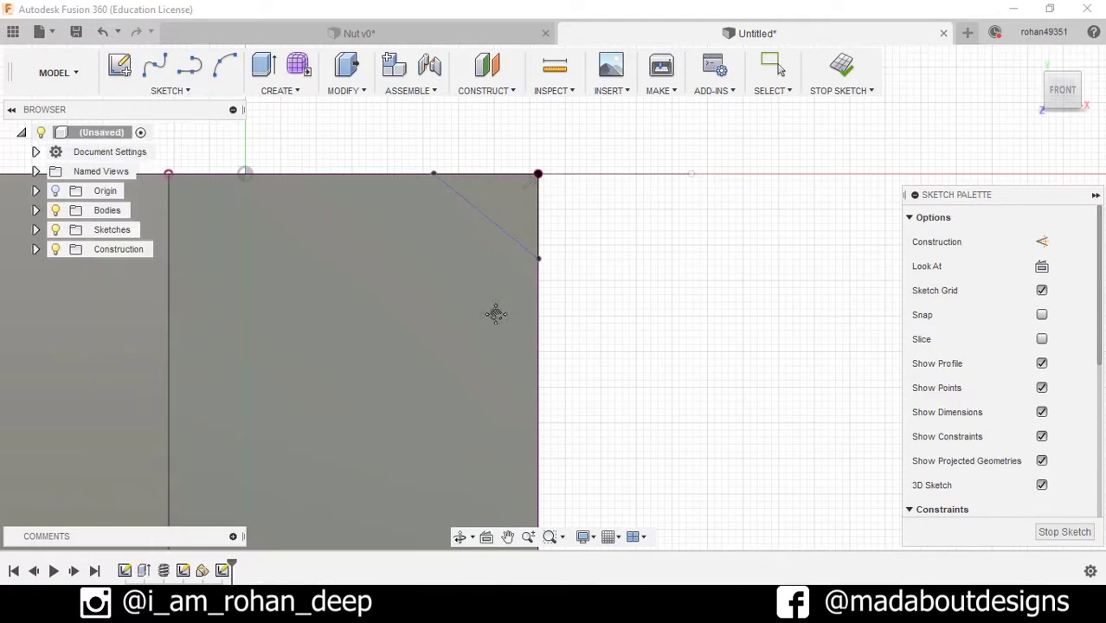
{"action": "left_click", "coordinate": [495, 269]}
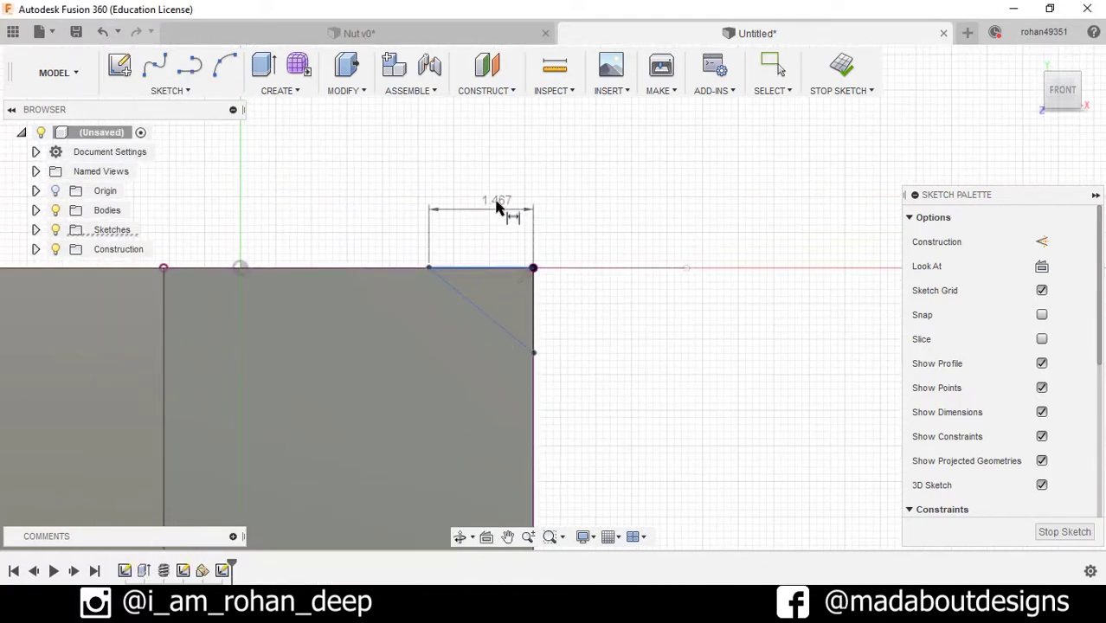
{"action": "left_click", "coordinate": [502, 196]}
{"action": "type", "text": "1"}
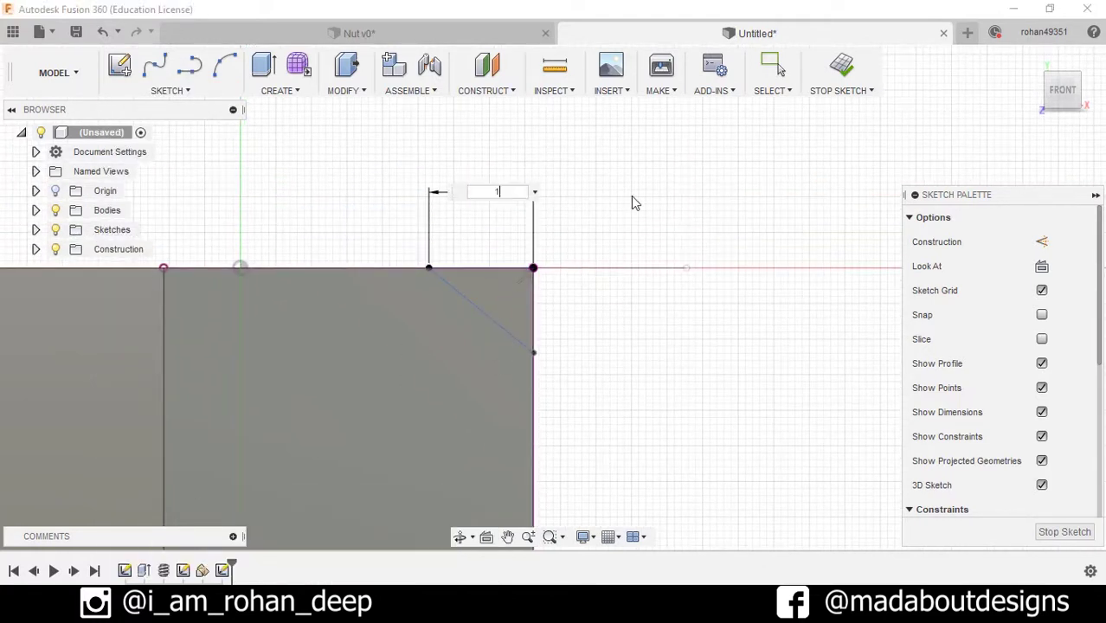
{"action": "type", "text": ".5"}
{"action": "key", "text": "Return"}
{"action": "scroll", "coordinate": [508, 277], "scroll_direction": "up", "scroll_amount": 1}
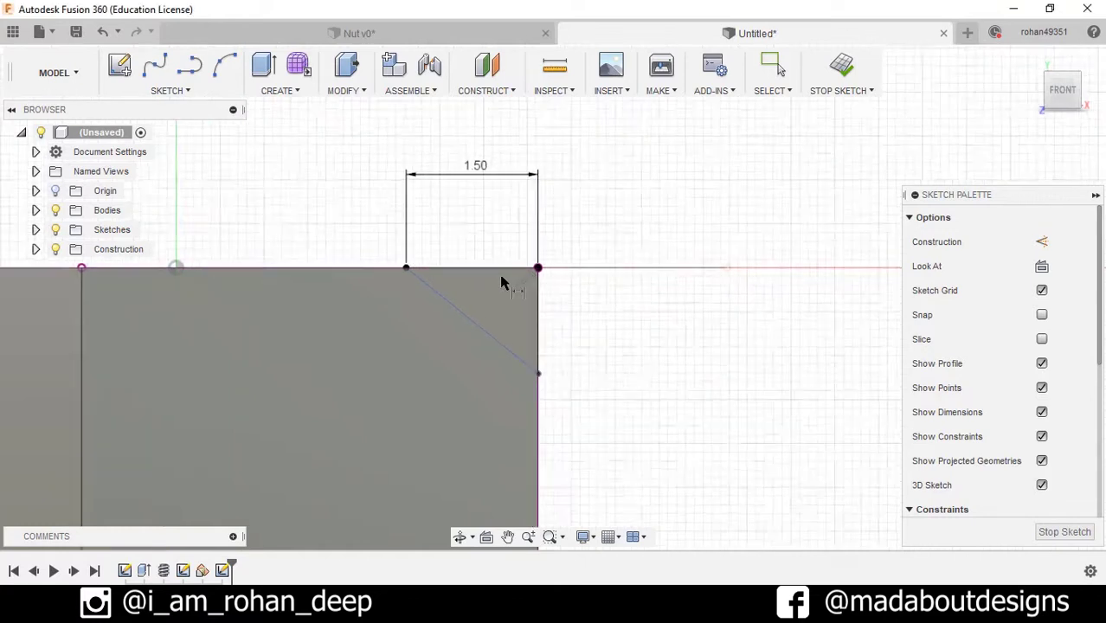
{"action": "scroll", "coordinate": [508, 277], "scroll_direction": "up", "scroll_amount": 1}
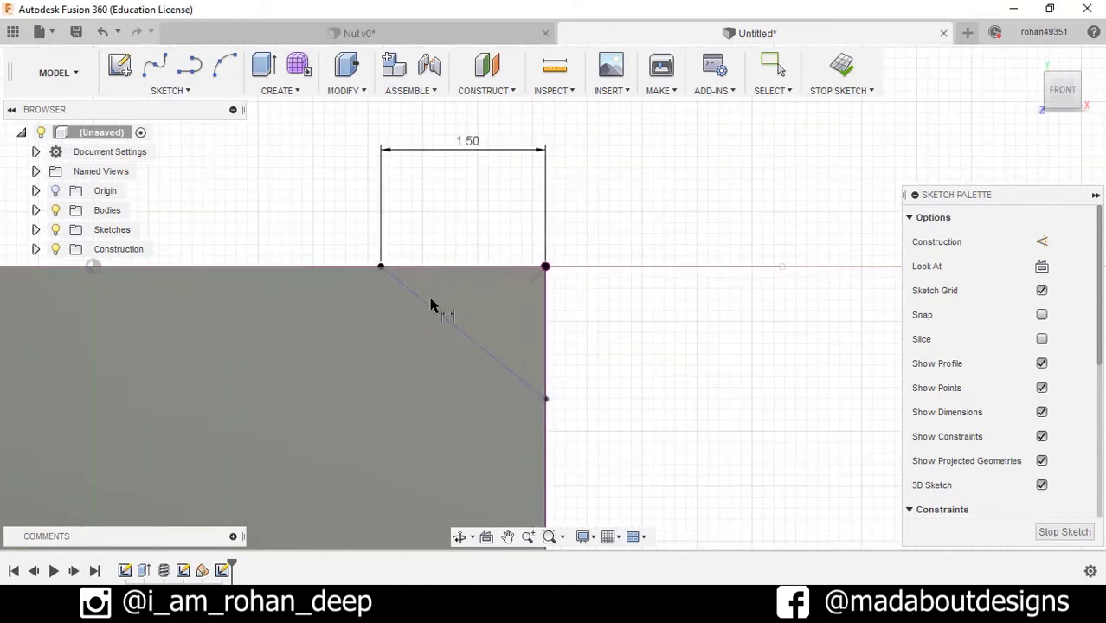
{"action": "left_click", "coordinate": [463, 258]}
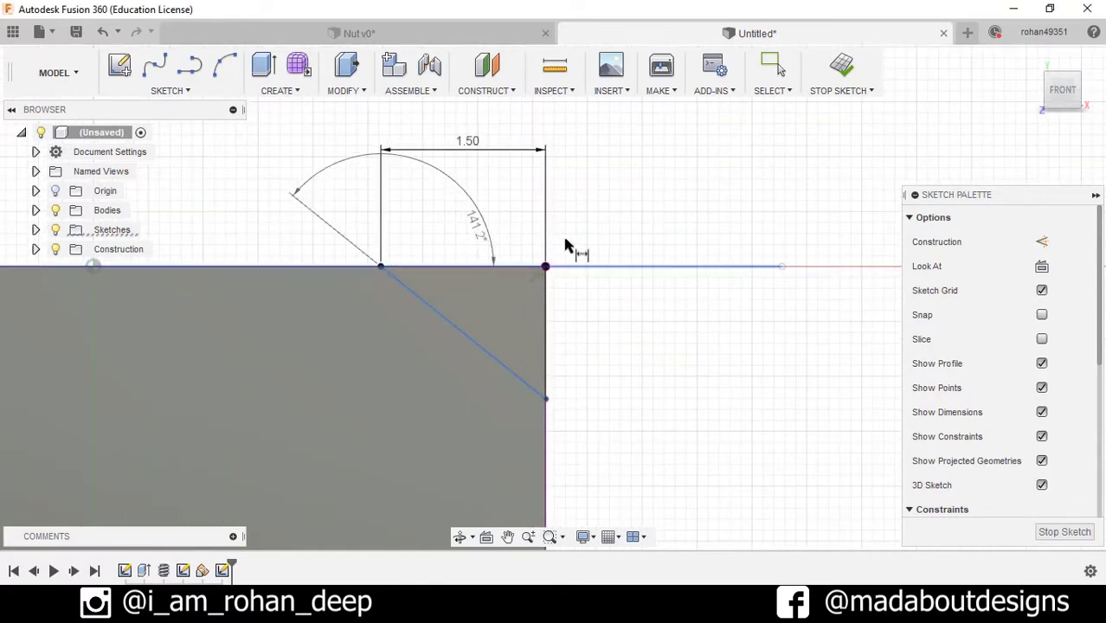
{"action": "left_click", "coordinate": [606, 339]}
{"action": "type", "text": "30"}
{"action": "key", "text": "Return"}
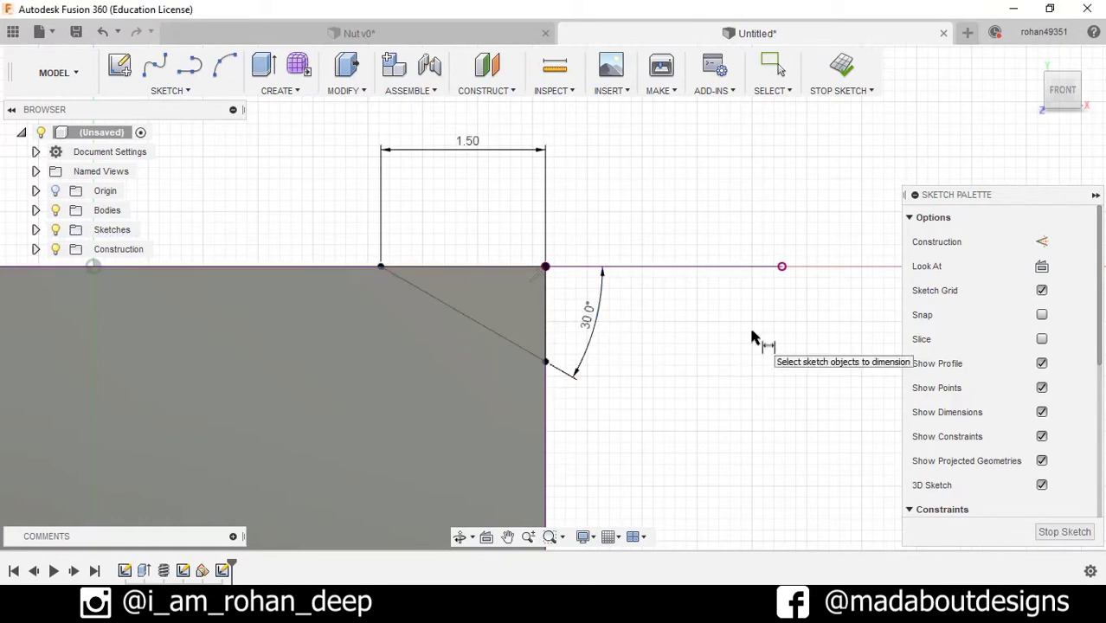
- Finish the sketch and pick the corner triangle profile for a revolve
{"action": "left_click", "coordinate": [841, 66]}
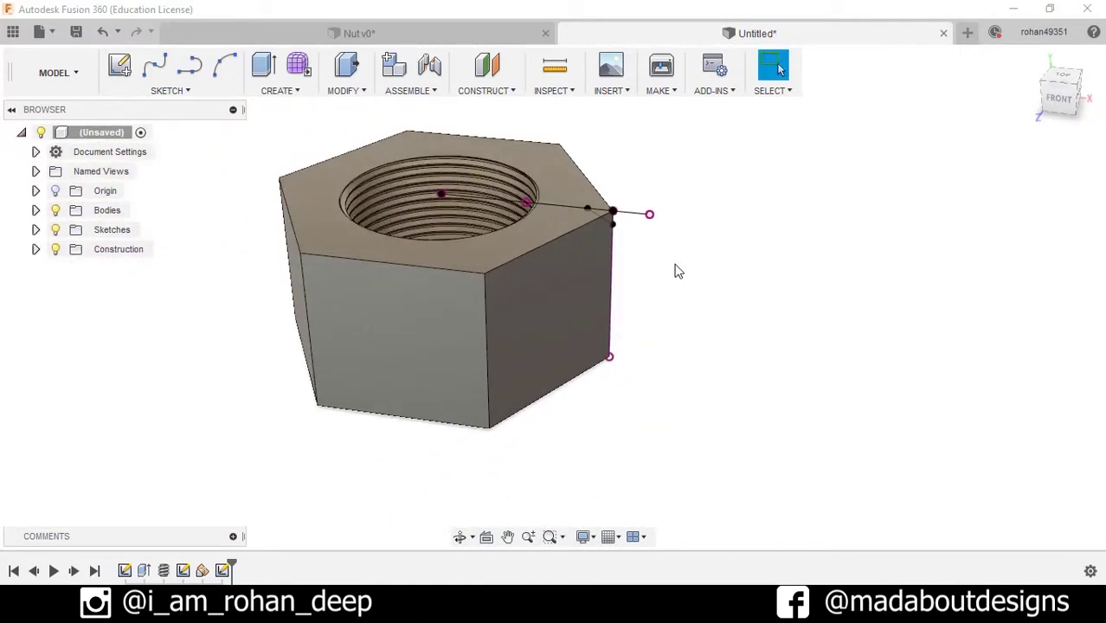
{"action": "left_click", "coordinate": [275, 91]}
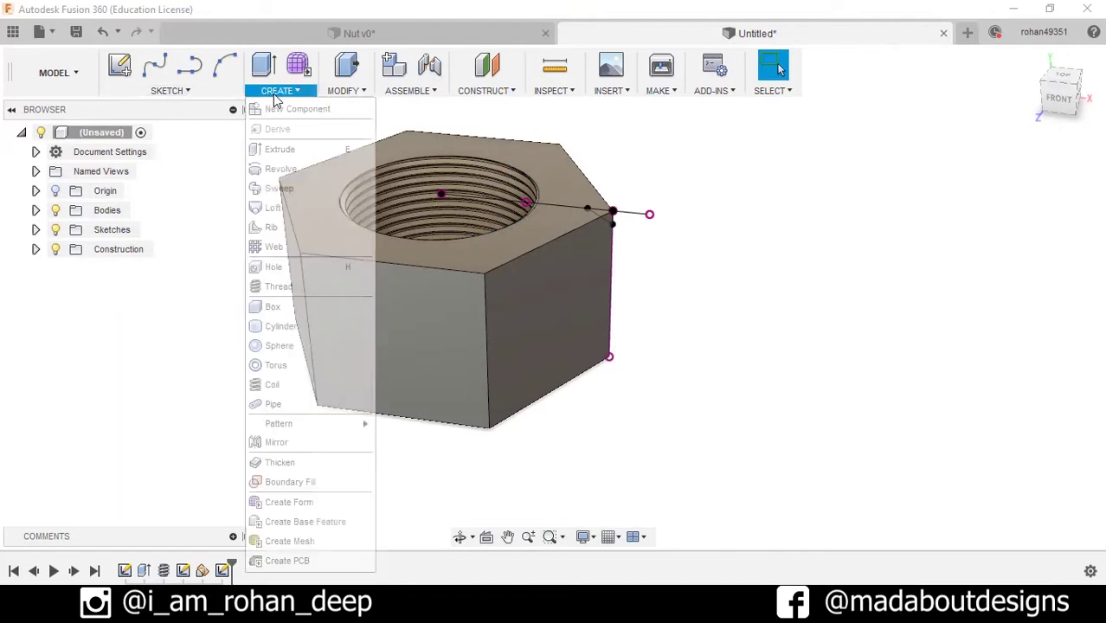
{"action": "left_click", "coordinate": [297, 170]}
{"action": "scroll", "coordinate": [655, 202], "scroll_direction": "up", "scroll_amount": 5}
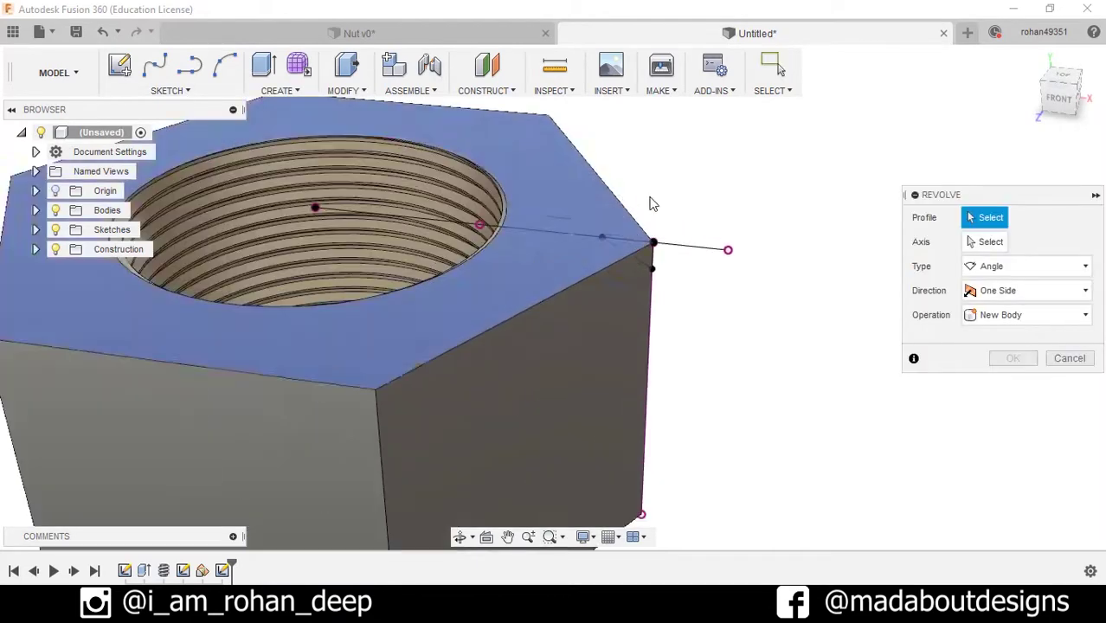
{"action": "scroll", "coordinate": [674, 255], "scroll_direction": "up", "scroll_amount": 4}
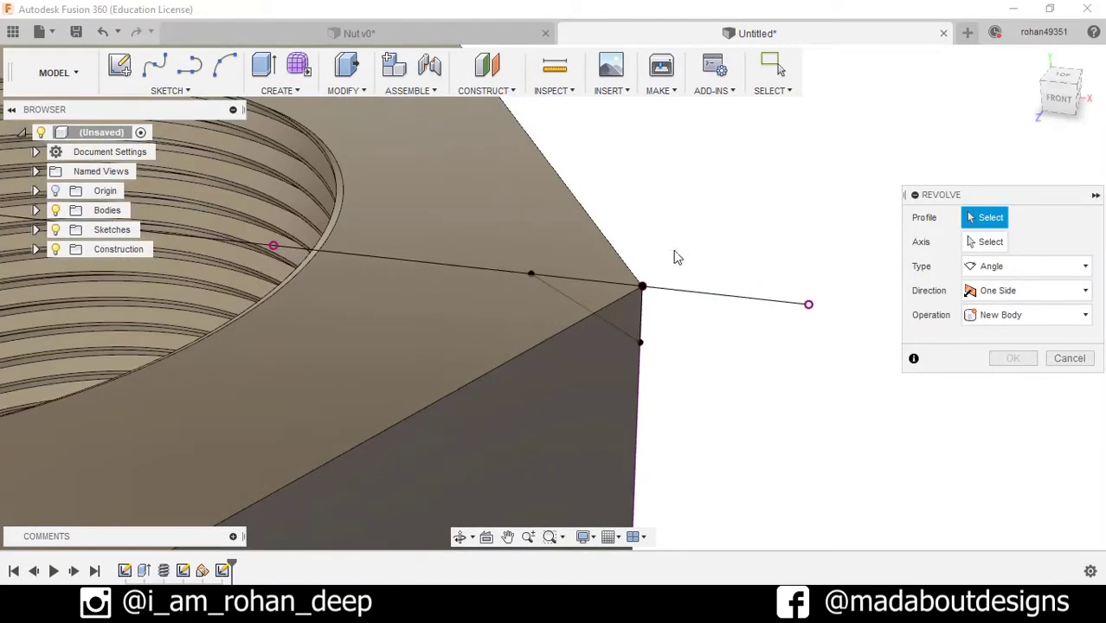
{"action": "left_click", "coordinate": [633, 309]}
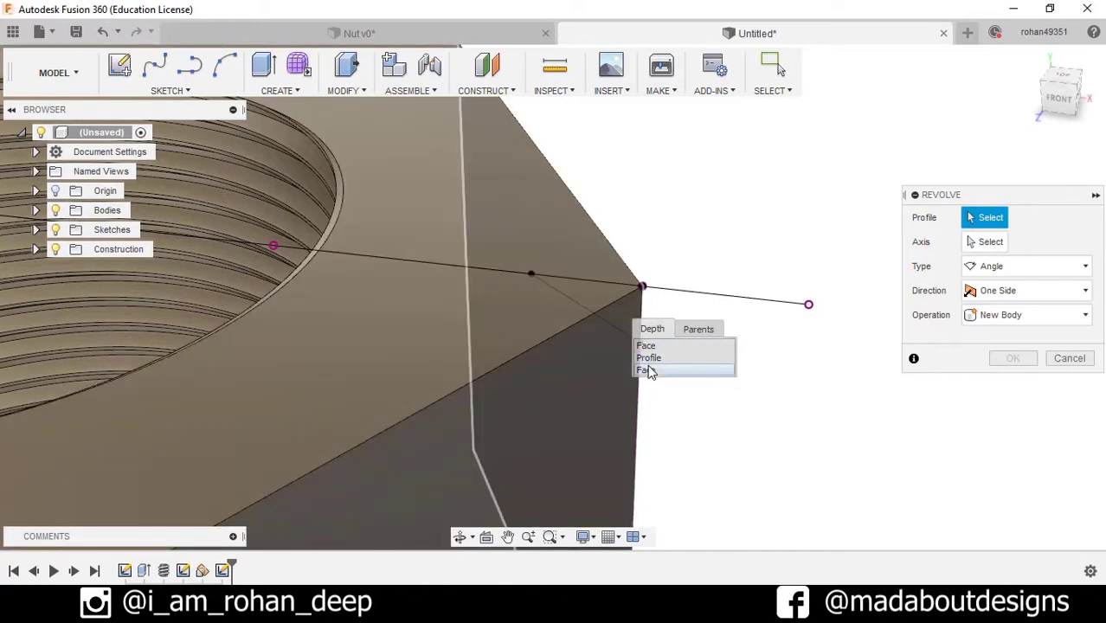
{"action": "left_click", "coordinate": [648, 357]}
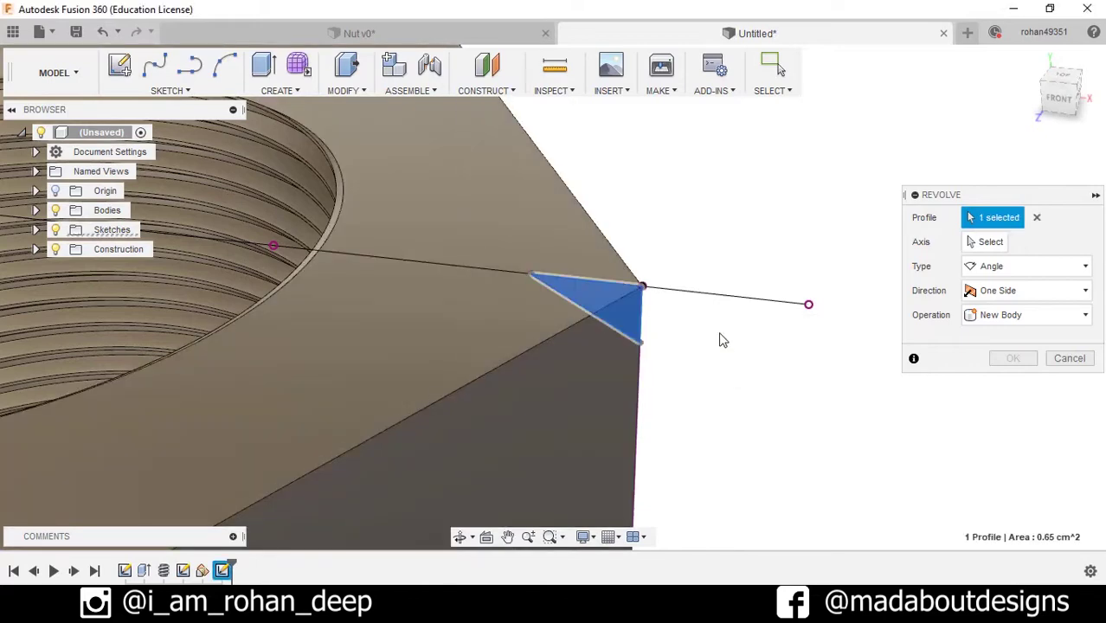
- Revolve the triangle 360° about the nut's central axis as a cut, chamfering the top edges
{"action": "left_click", "coordinate": [988, 241]}
{"action": "scroll", "coordinate": [810, 194], "scroll_direction": "down", "scroll_amount": 5}
{"action": "middle_click_drag", "start_coordinate": [810, 193], "coordinate": [814, 217], "text": "shift"}
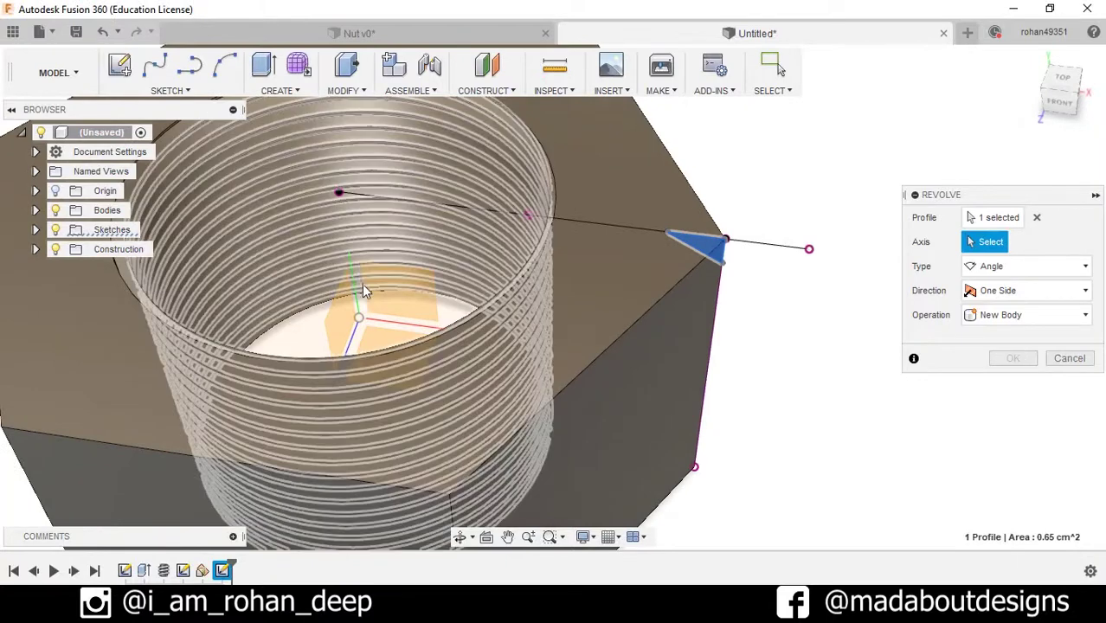
{"action": "left_click", "coordinate": [360, 294]}
{"action": "scroll", "coordinate": [628, 322], "scroll_direction": "down", "scroll_amount": 3}
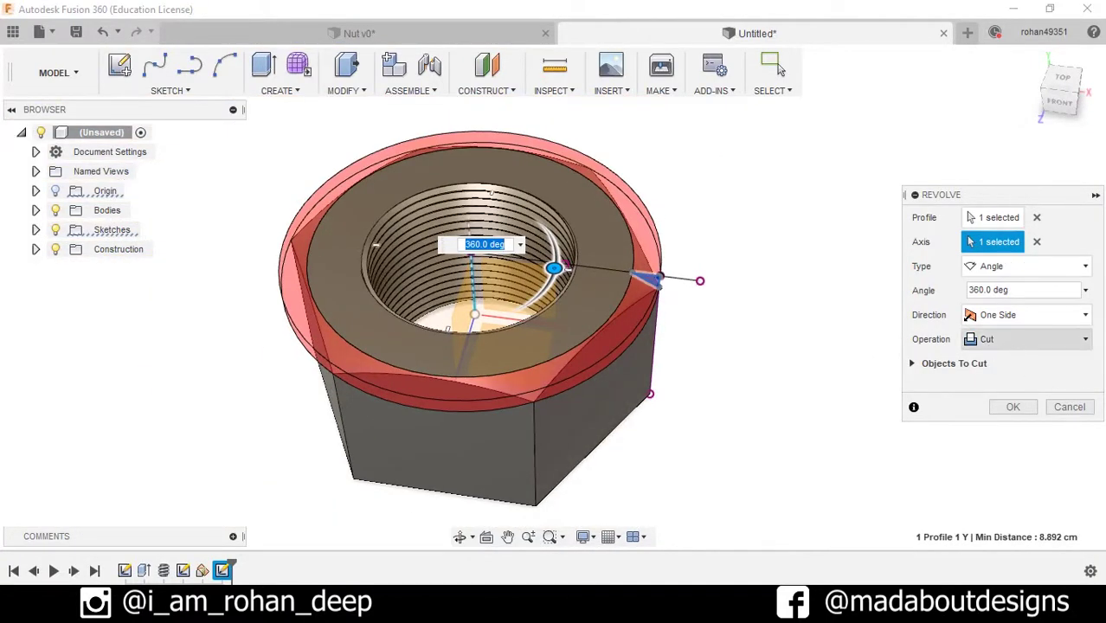
{"action": "left_click", "coordinate": [1022, 409]}
{"action": "mouse_move", "coordinate": [829, 426]}
{"action": "middle_mouse_down", "text": "shift"}
{"action": "mouse_move", "coordinate": [901, 396]}
{"action": "mouse_move", "coordinate": [921, 403]}
{"action": "middle_mouse_up", "text": "shift"}
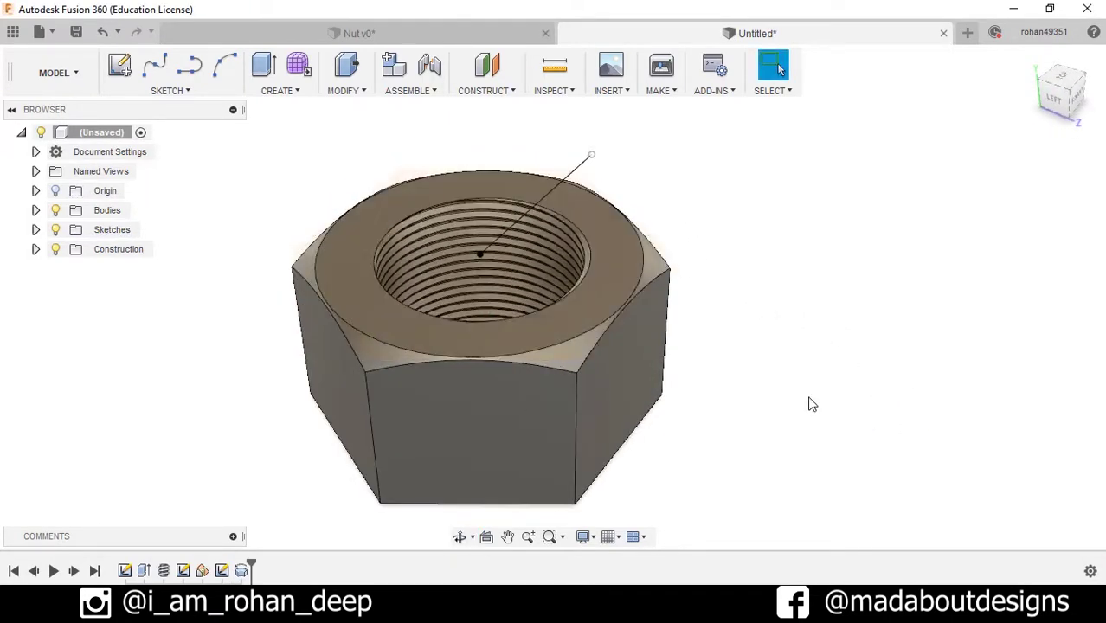
{"action": "middle_click_drag", "start_coordinate": [812, 404], "coordinate": [806, 278], "text": "shift"}
{"action": "middle_click_drag", "start_coordinate": [832, 202], "coordinate": [811, 306], "text": "shift"}
- Mirror the Revolve1 cut across the nut's middle plane to chamfer the bottom edges
{"action": "left_click", "coordinate": [298, 94]}
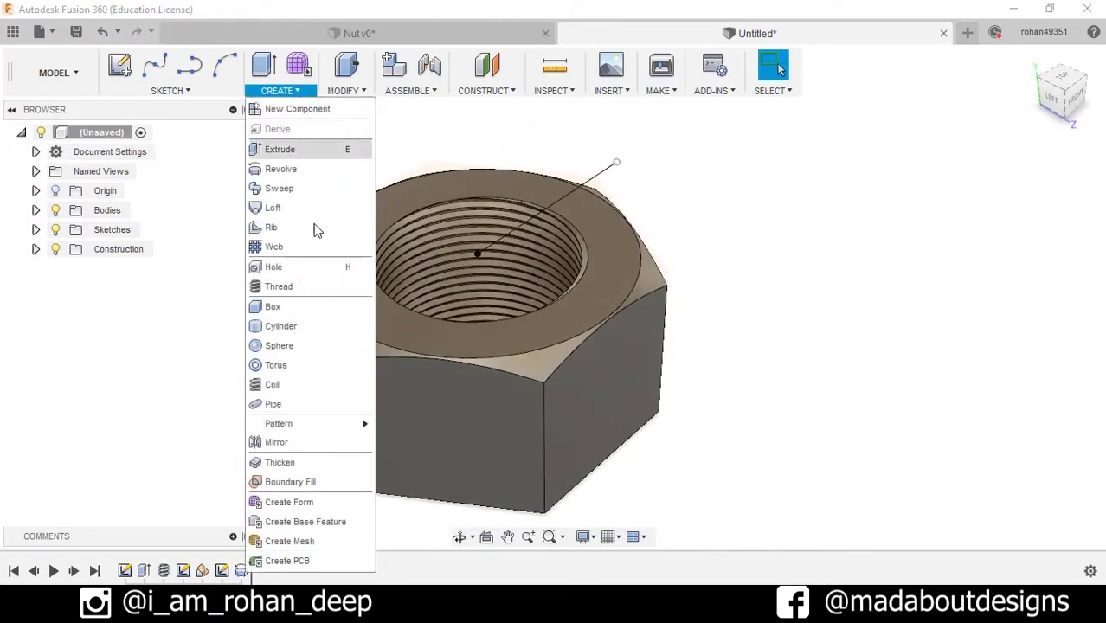
{"action": "left_click", "coordinate": [277, 444]}
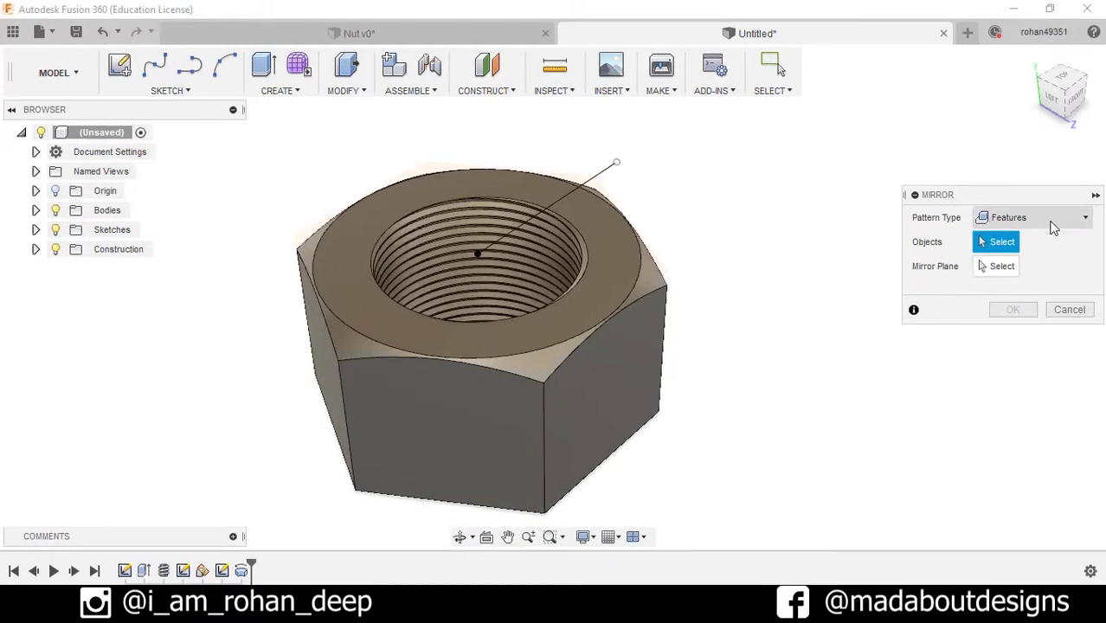
{"action": "left_click", "coordinate": [242, 571]}
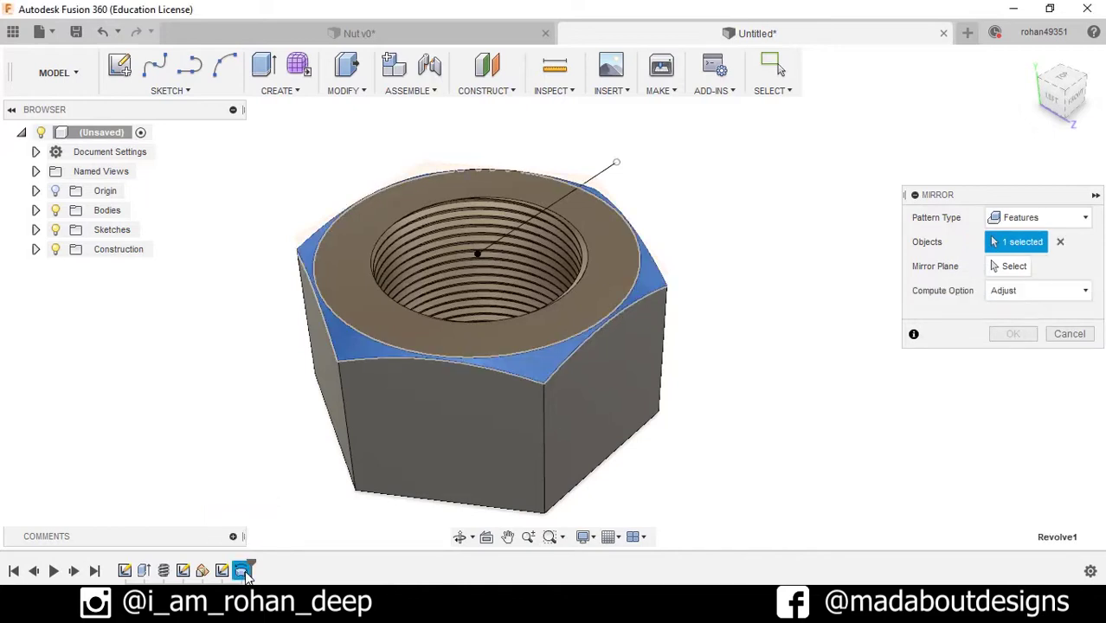
{"action": "left_click", "coordinate": [1013, 267]}
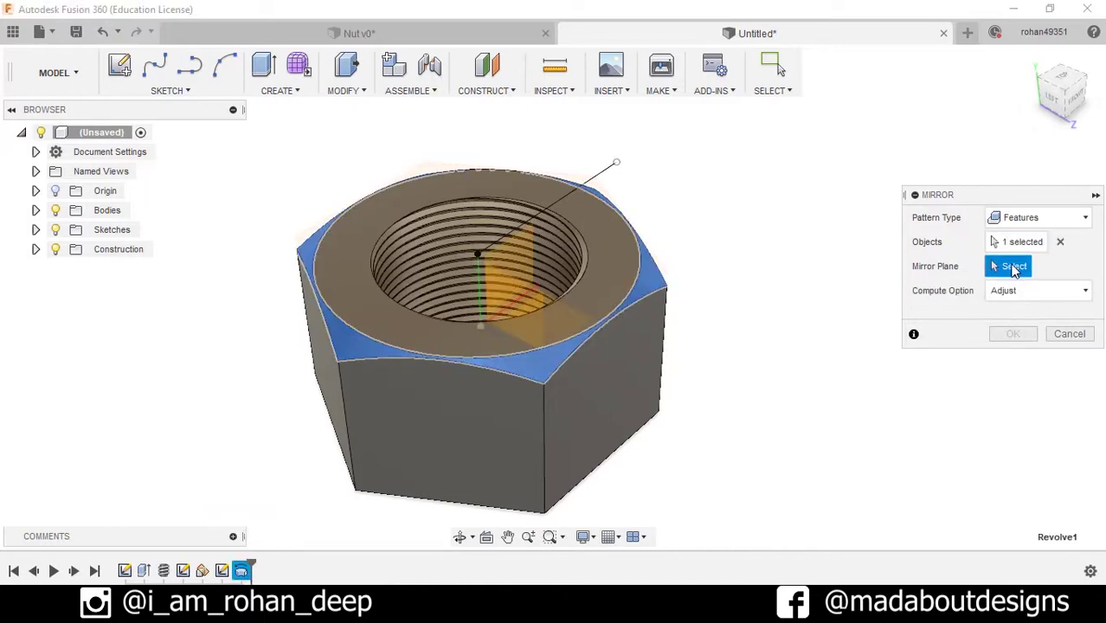
{"action": "left_click", "coordinate": [552, 295]}
{"action": "middle_click_drag", "start_coordinate": [748, 419], "coordinate": [766, 368], "text": "shift"}
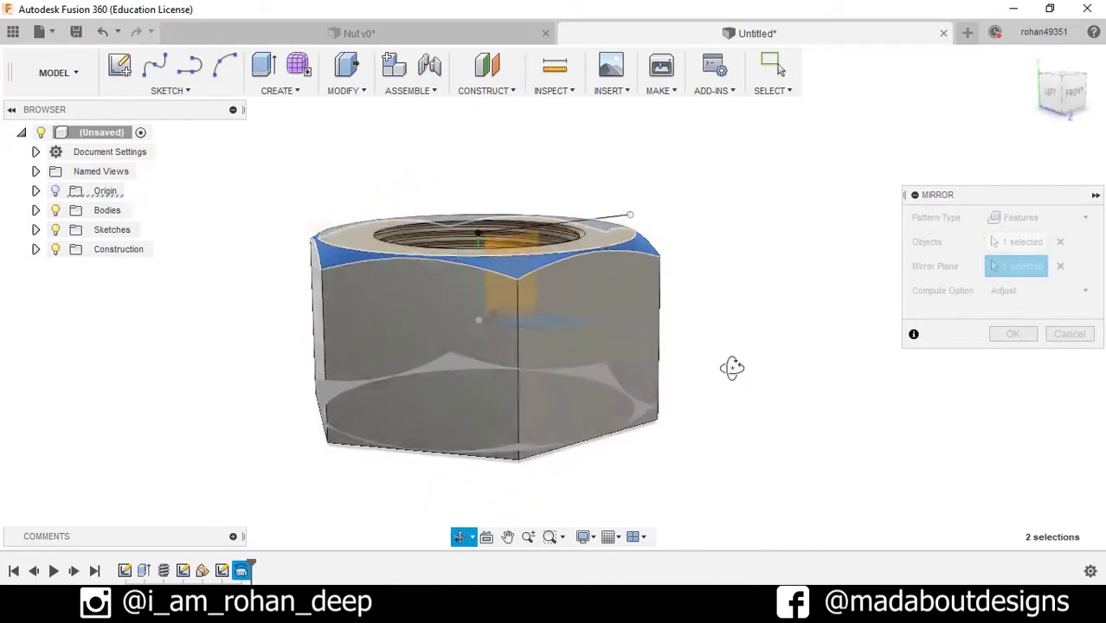
{"action": "left_click", "coordinate": [1013, 333]}
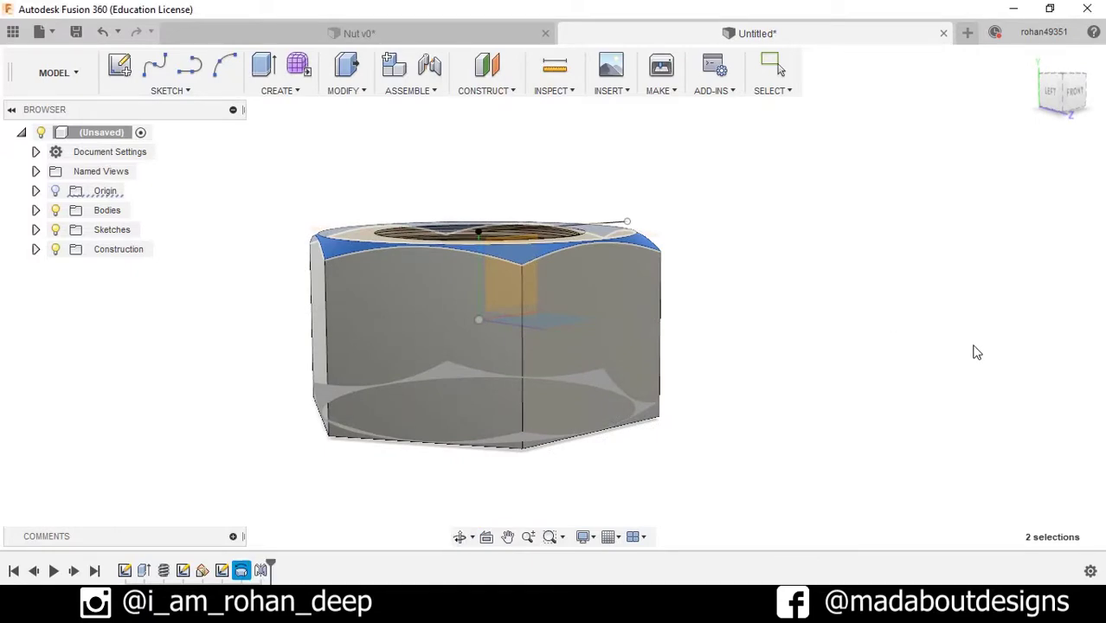
{"action": "mouse_move", "coordinate": [814, 445]}
{"action": "middle_mouse_down", "text": "shift"}
{"action": "mouse_move", "coordinate": [796, 421]}
{"action": "mouse_move", "coordinate": [713, 452]}
{"action": "middle_mouse_up", "text": "shift"}
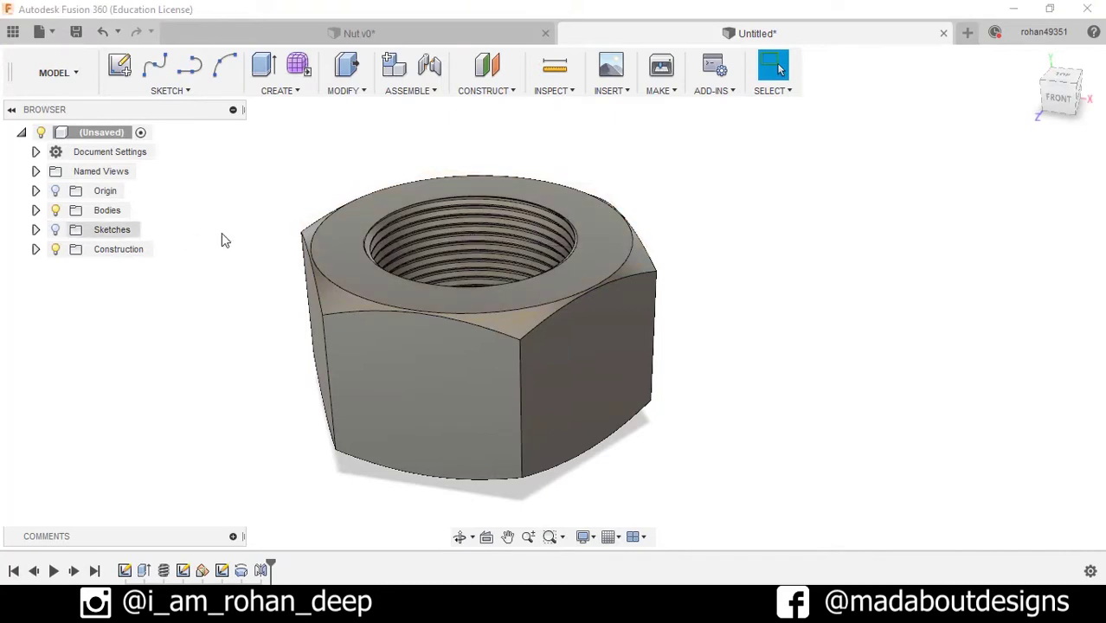
- Orbit the hex nut from a low frontal angle to an elevated view to review it
{"action": "mouse_move", "coordinate": [304, 274]}
{"action": "middle_mouse_down", "text": "shift"}
{"action": "mouse_move", "coordinate": [161, 346]}
{"action": "mouse_move", "coordinate": [365, 326]}
{"action": "middle_mouse_up", "text": "shift"}
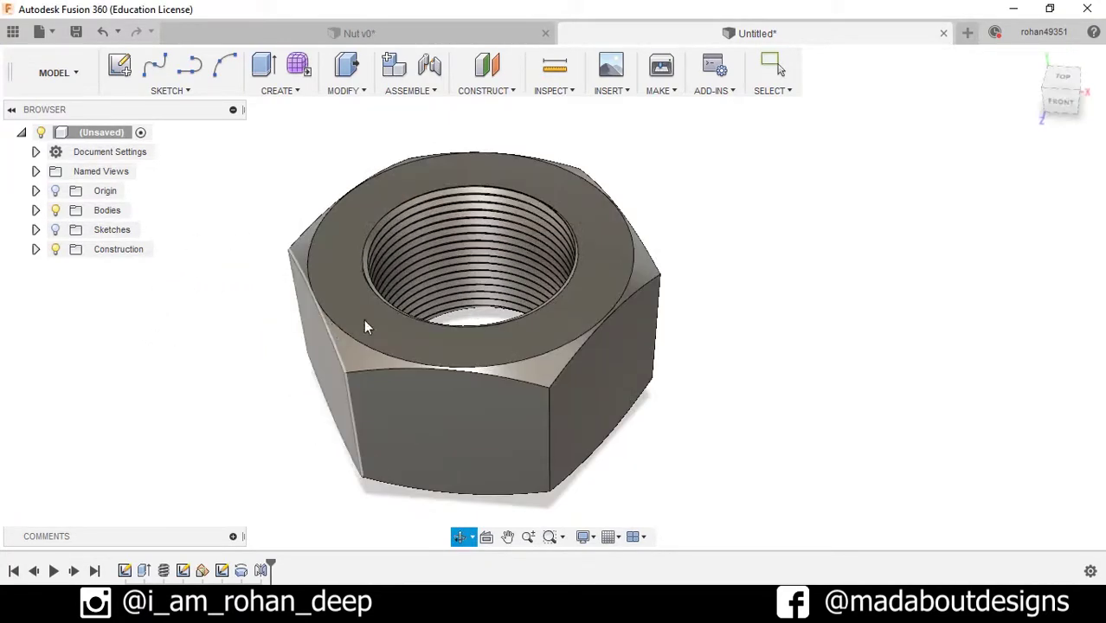
{"action": "middle_click_drag", "start_coordinate": [773, 311], "coordinate": [802, 287]}
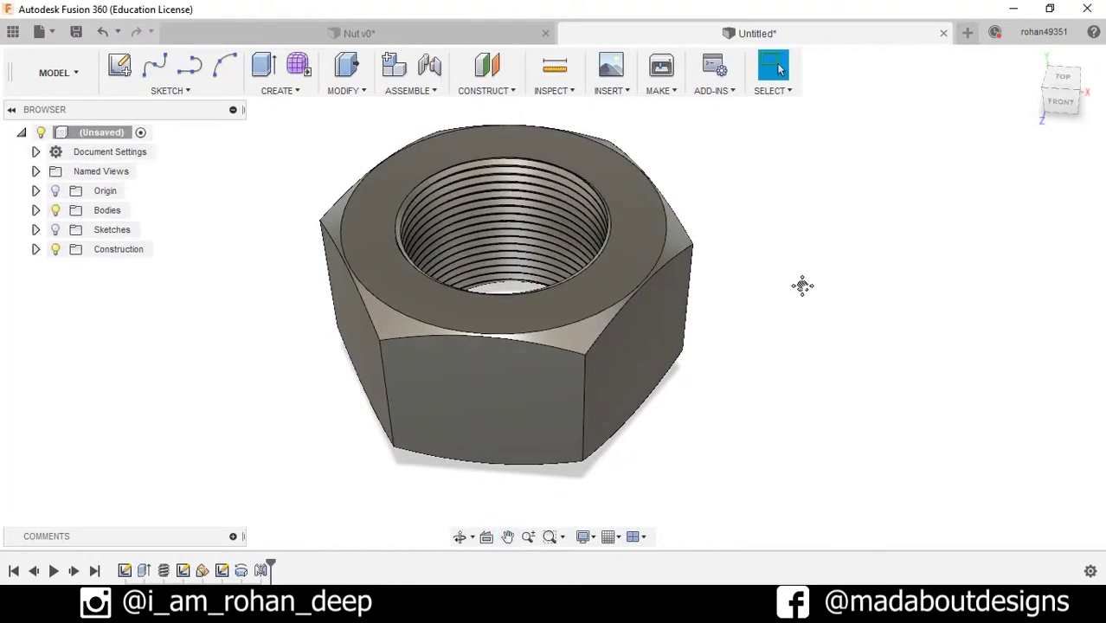